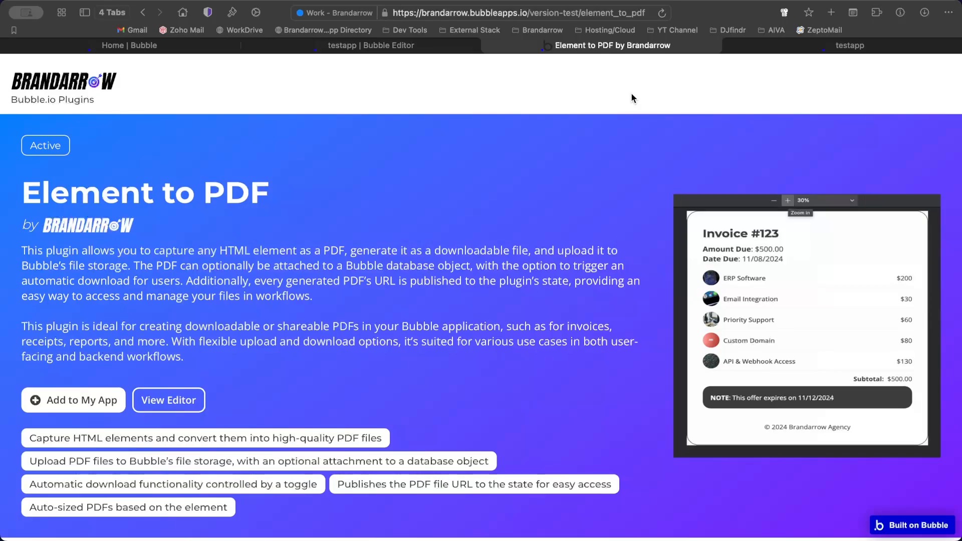
# Review the Element to PDF plugin's description and the sample invoice in its demo section.
pyautogui.scroll(-8, 550, 173)
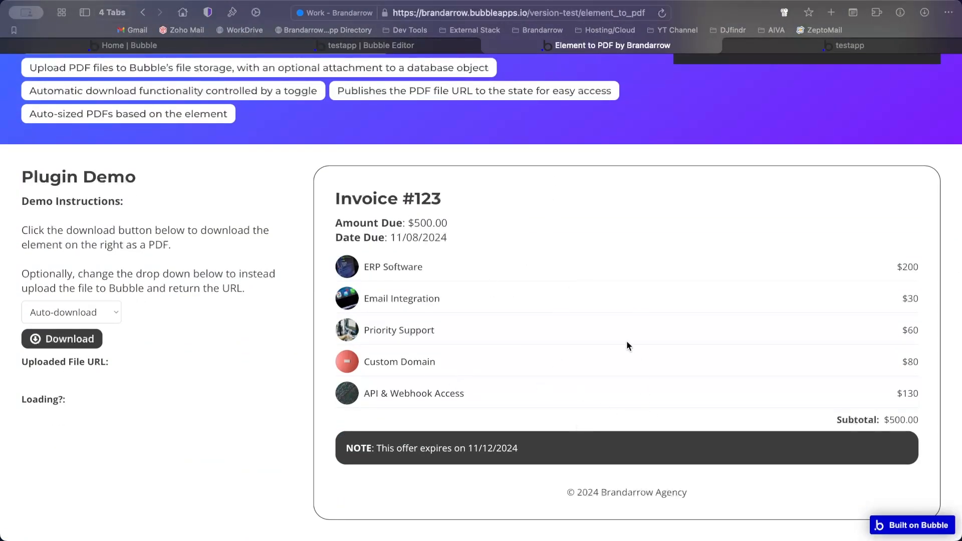
pyautogui.scroll(8, 622, 336)
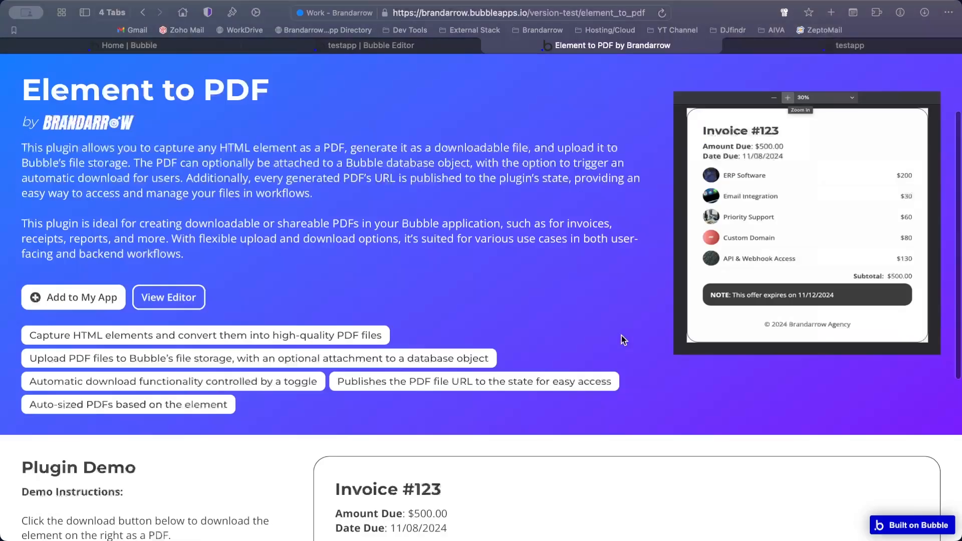
pyautogui.moveTo(26, 176); pyautogui.dragTo(374, 193)
pyautogui.click(374, 193)
pyautogui.scroll(-8, 473, 311)
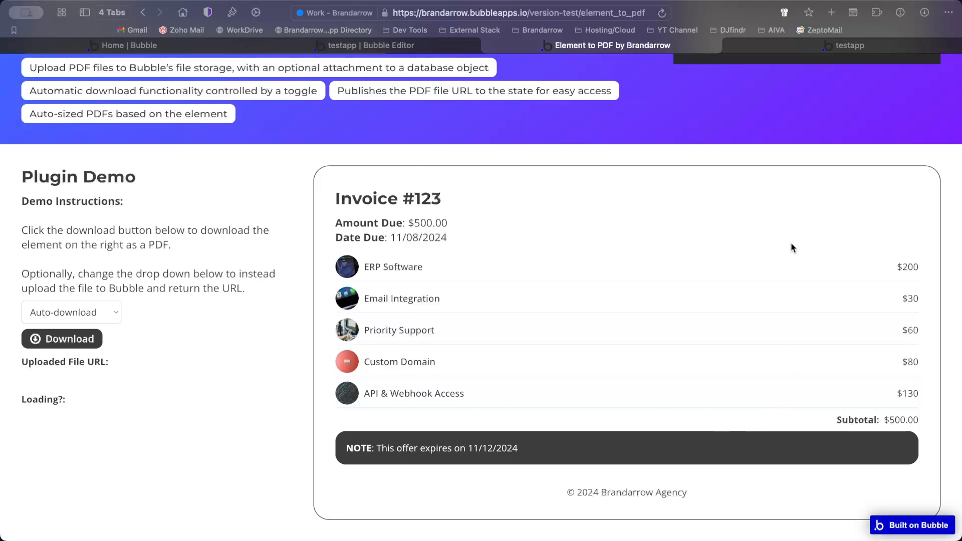
pyautogui.moveTo(331, 188); pyautogui.dragTo(451, 358)
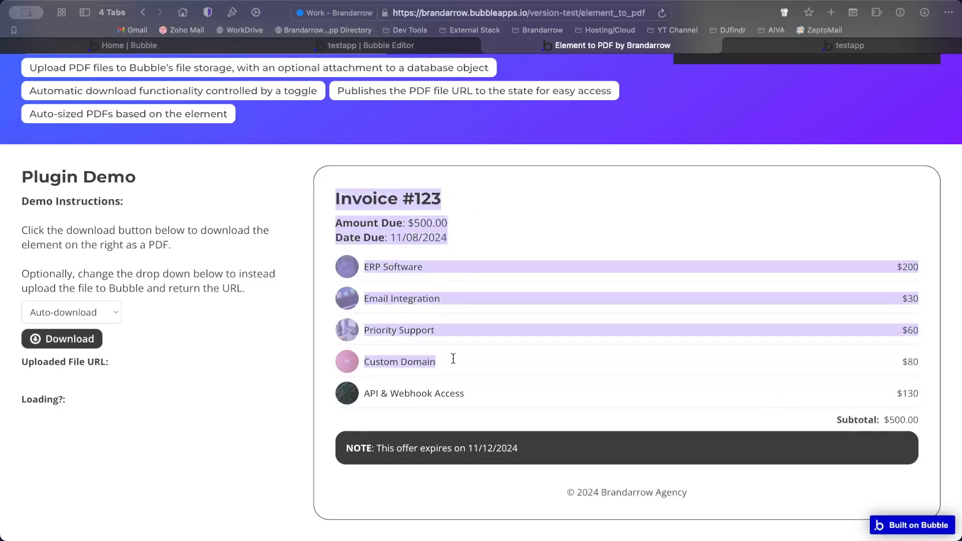
pyautogui.click(451, 358)
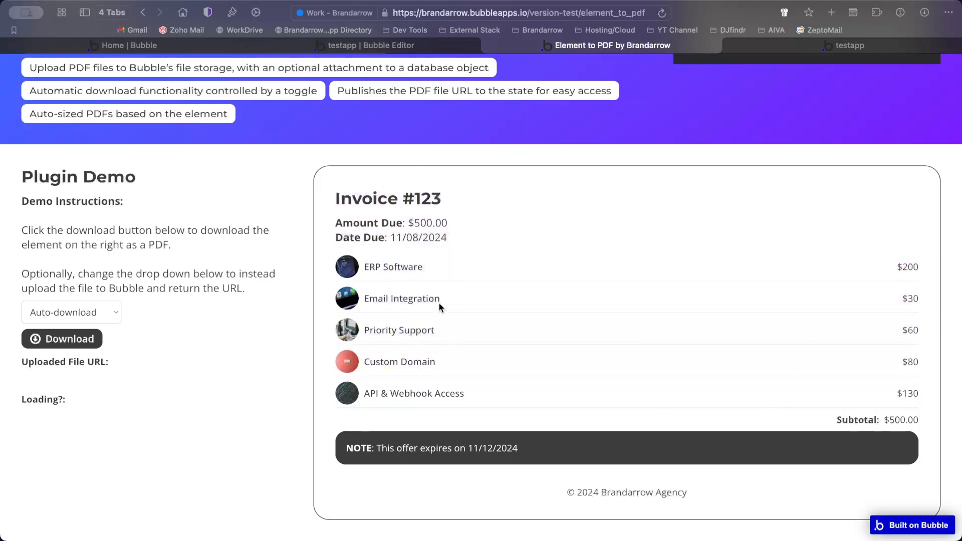
# Set the plugin demo to "Only upload" and generate the invoice PDF.
pyautogui.click(98, 311)
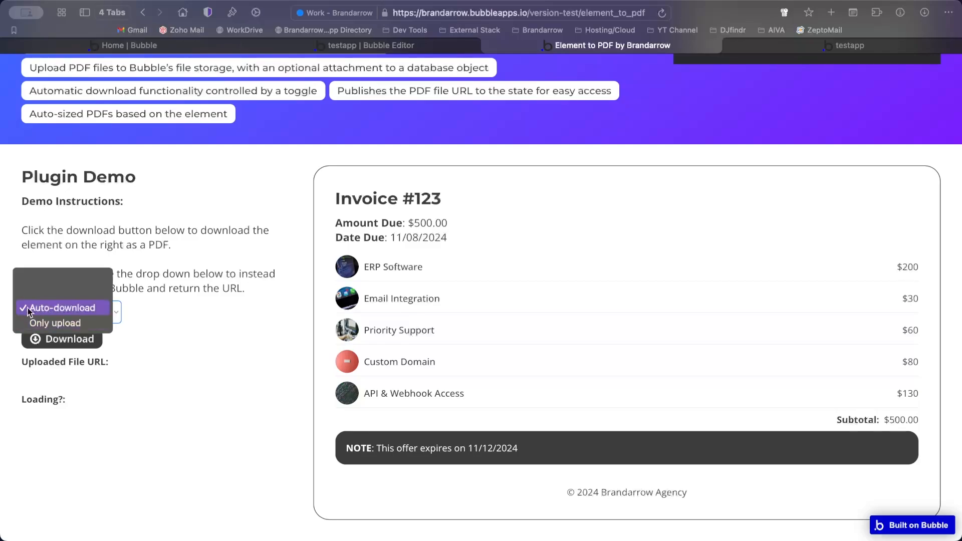
pyautogui.click(80, 323)
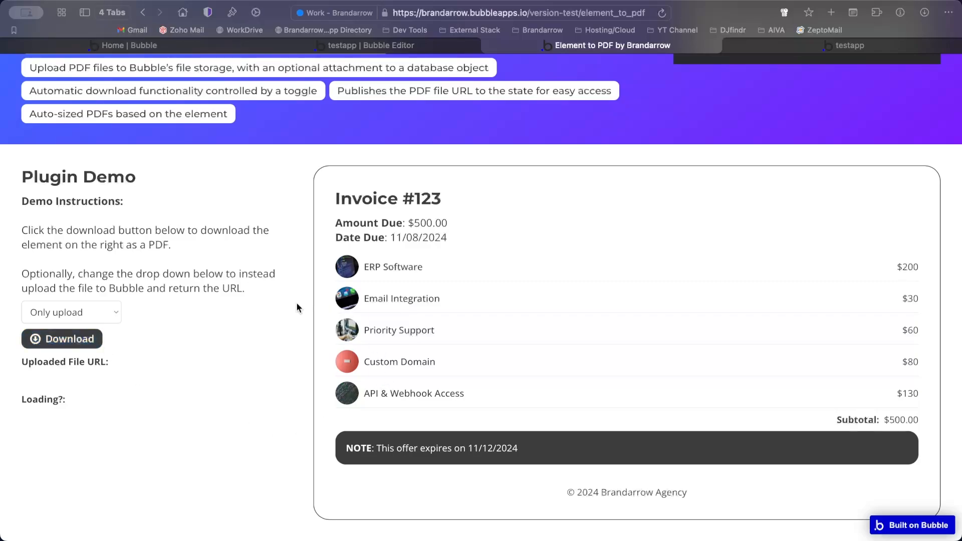
pyautogui.click(63, 339)
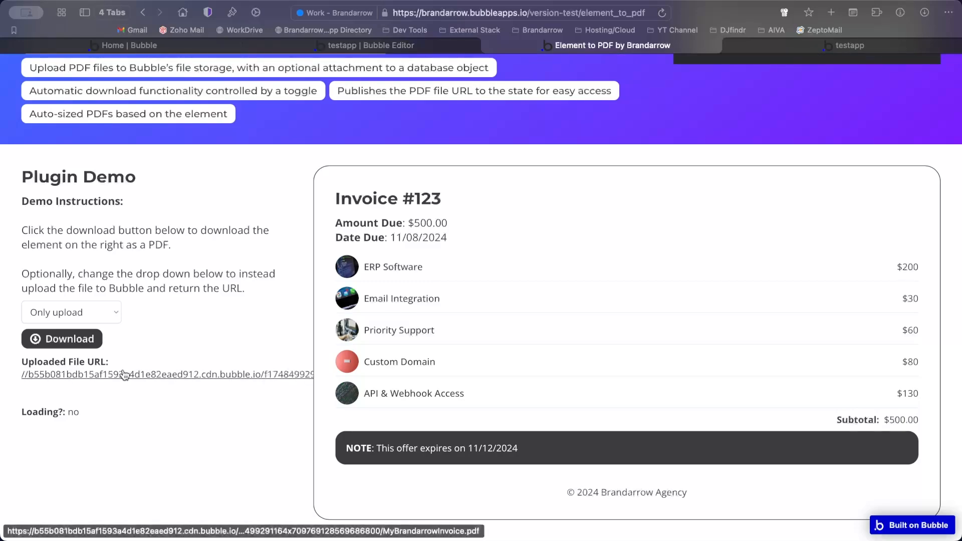
# Open the PDF from the uploaded file URL, review it, and return to the plugin demo.
pyautogui.click(124, 375)
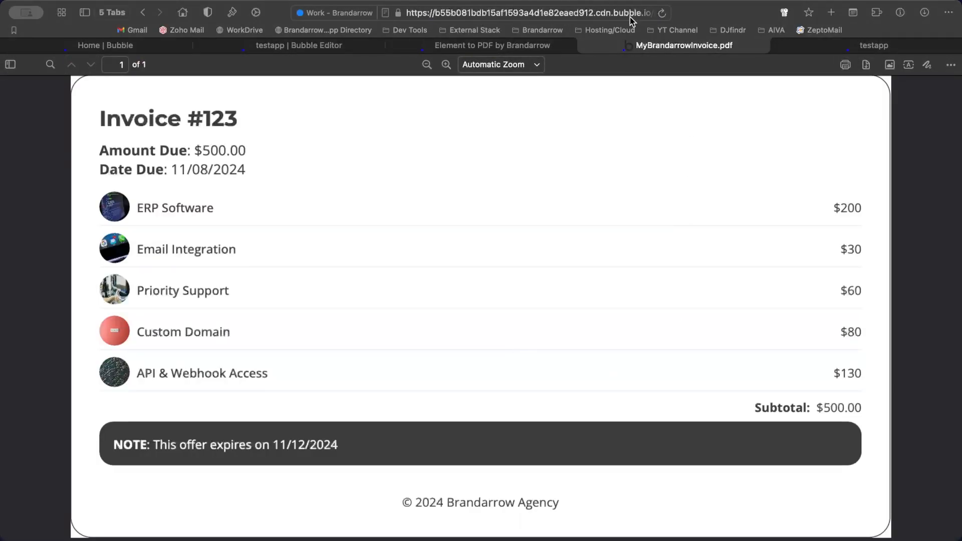
pyautogui.scroll(-1, 598, 291)
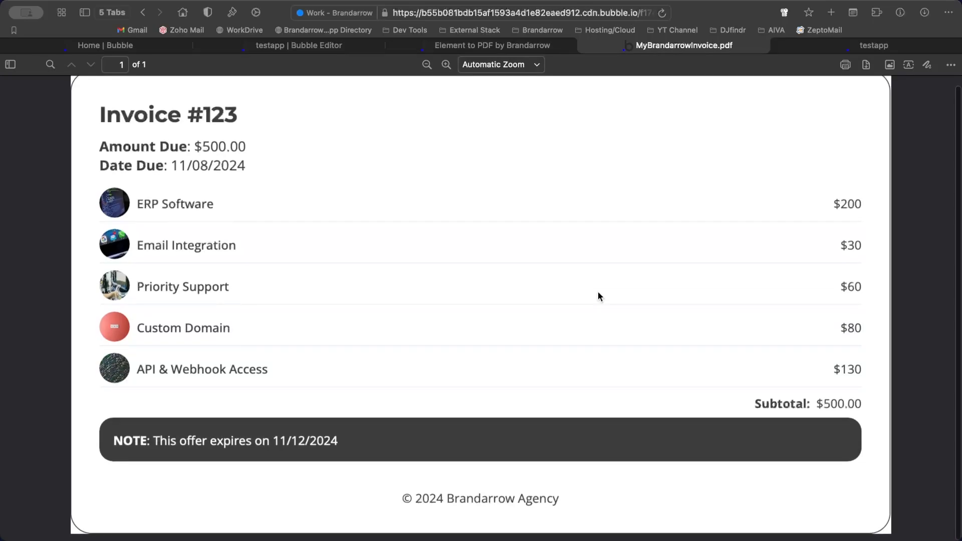
pyautogui.click(546, 46)
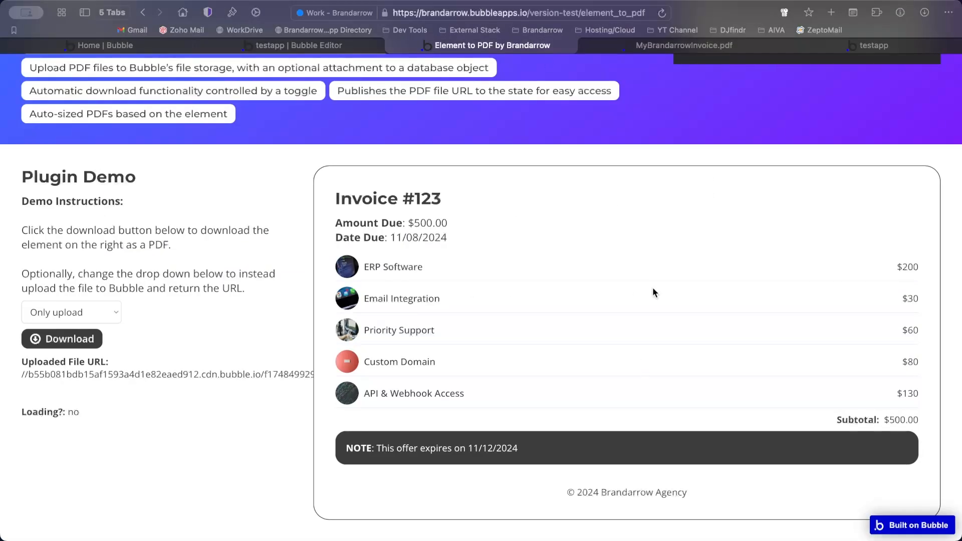
pyautogui.click(672, 45)
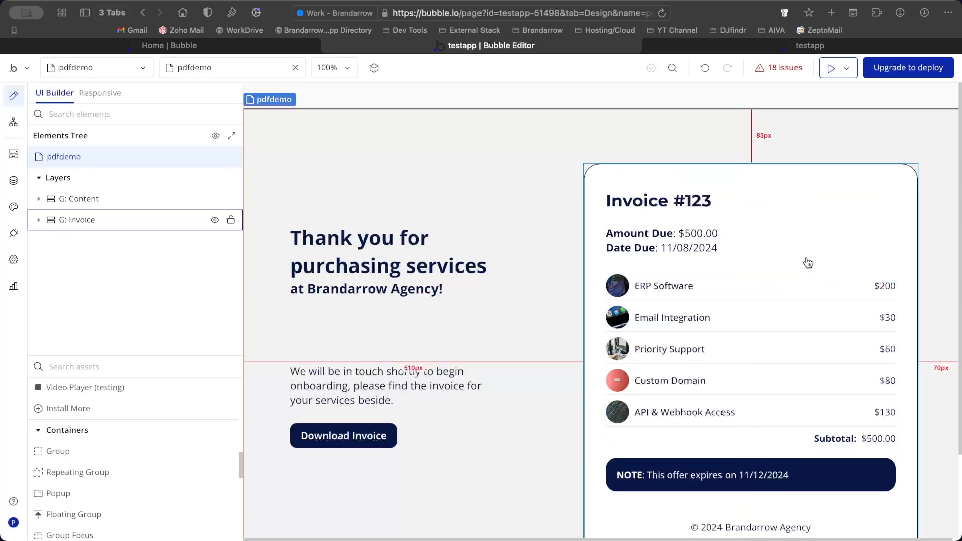
# Examine the pdfdemo page layout and the properties of the G: Invoice group in the Bubble editor.
pyautogui.scroll(-2, 818, 259)
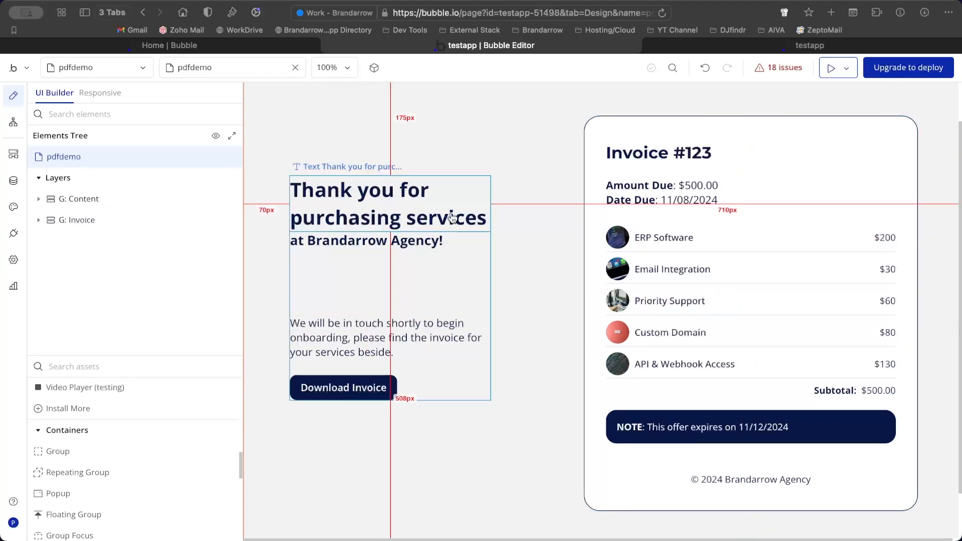
pyautogui.doubleClick(782, 186)
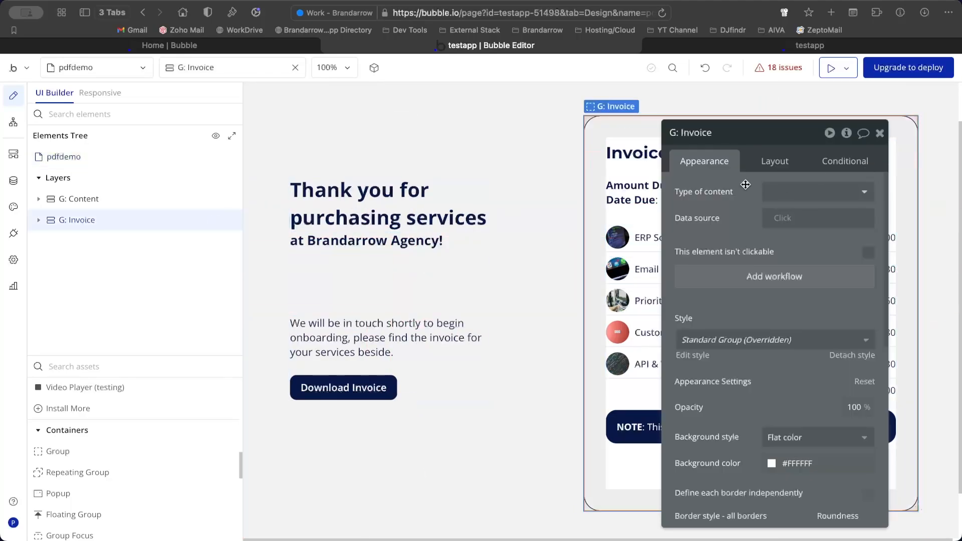
pyautogui.moveTo(697, 190); pyautogui.dragTo(338, 185)
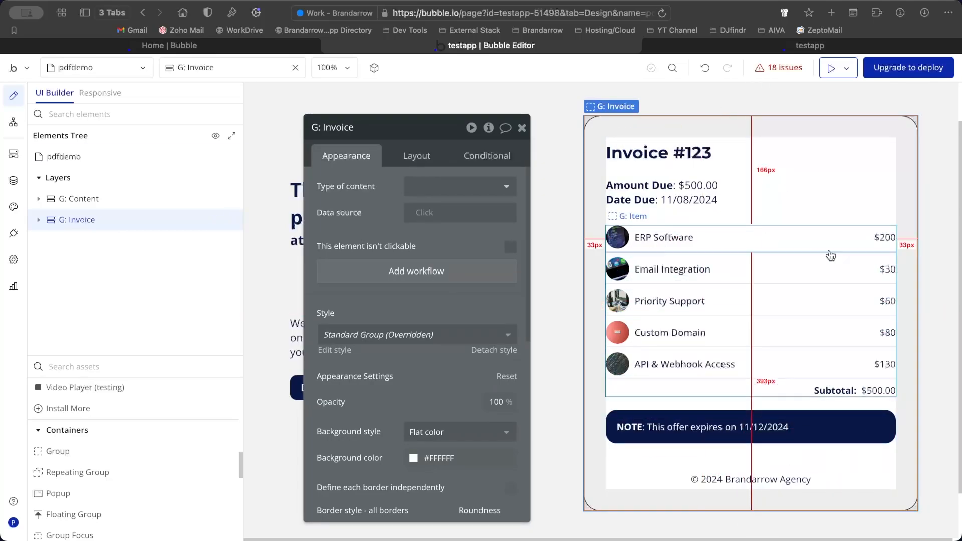
pyautogui.click(522, 128)
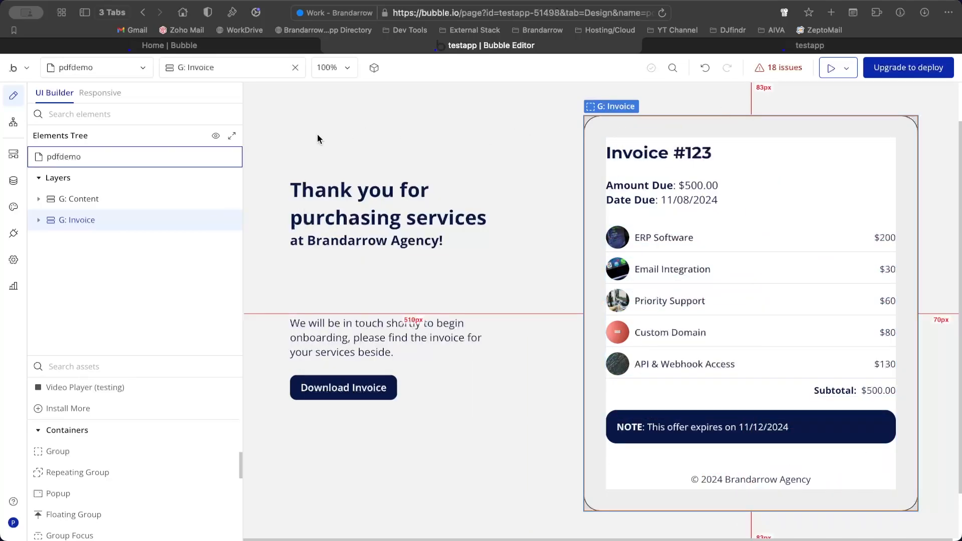
# Find the "Element to PDF" plugin by Brandarrow Agency and install it in the app.
pyautogui.click(68, 409)
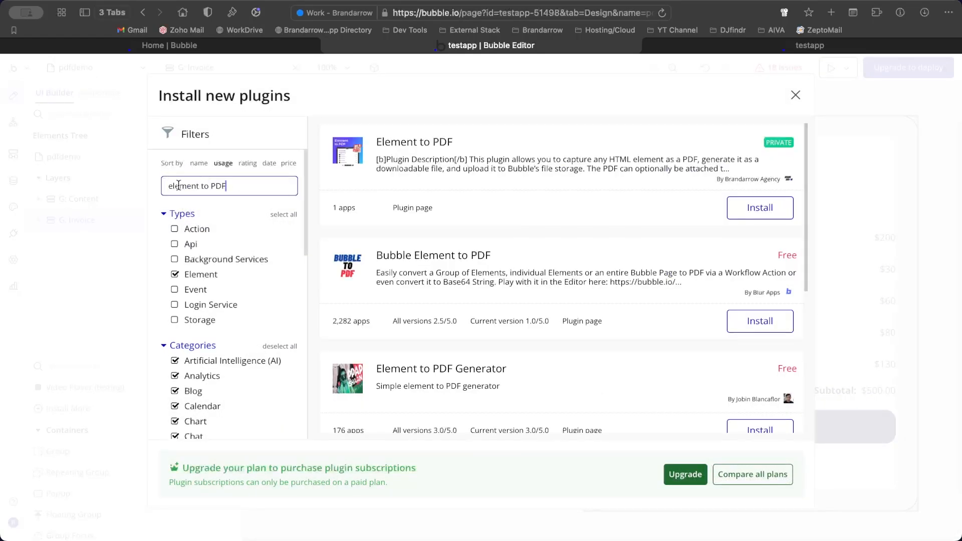
pyautogui.click(766, 205)
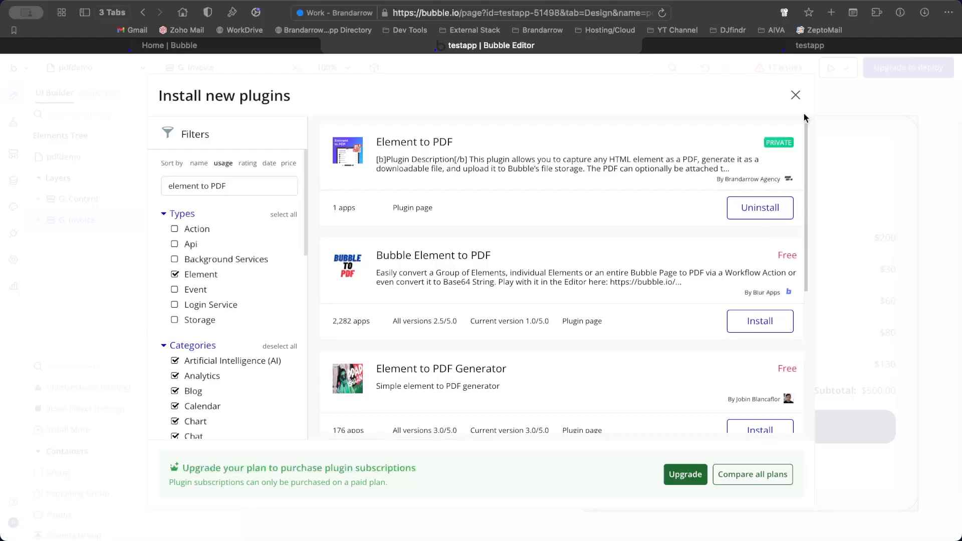
pyautogui.click(795, 97)
# Place an Element to PDF element at the top of the G: Content group, above the thank-you heading.
pyautogui.click(120, 370)
pyautogui.write('eleme')
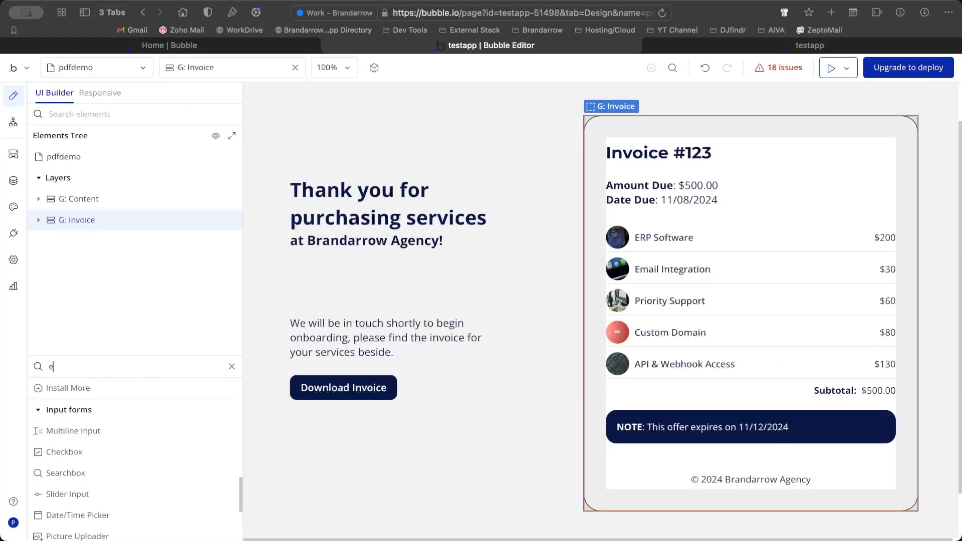
pyautogui.click(112, 414)
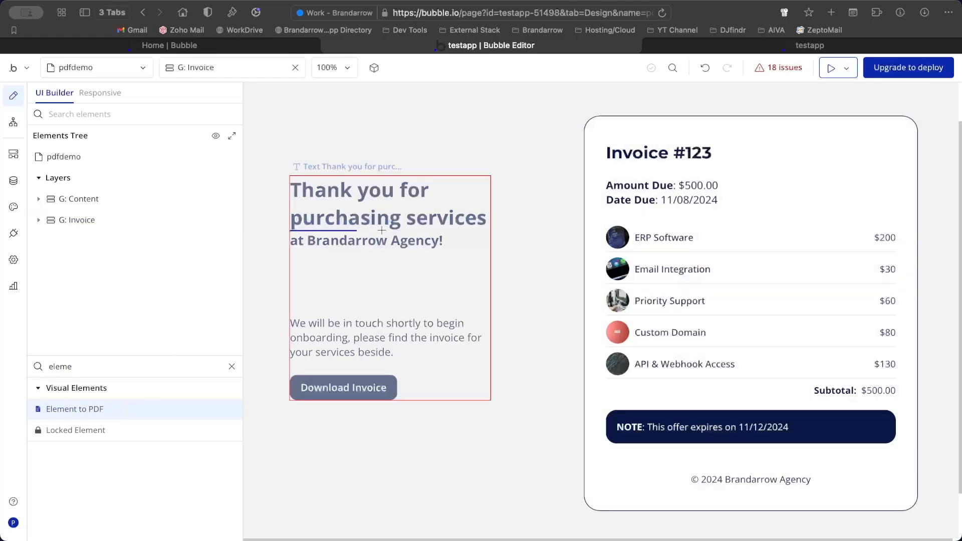
pyautogui.click(420, 188)
# Set the Element to PDF element's fixed width and height to 1 px each.
pyautogui.click(424, 155)
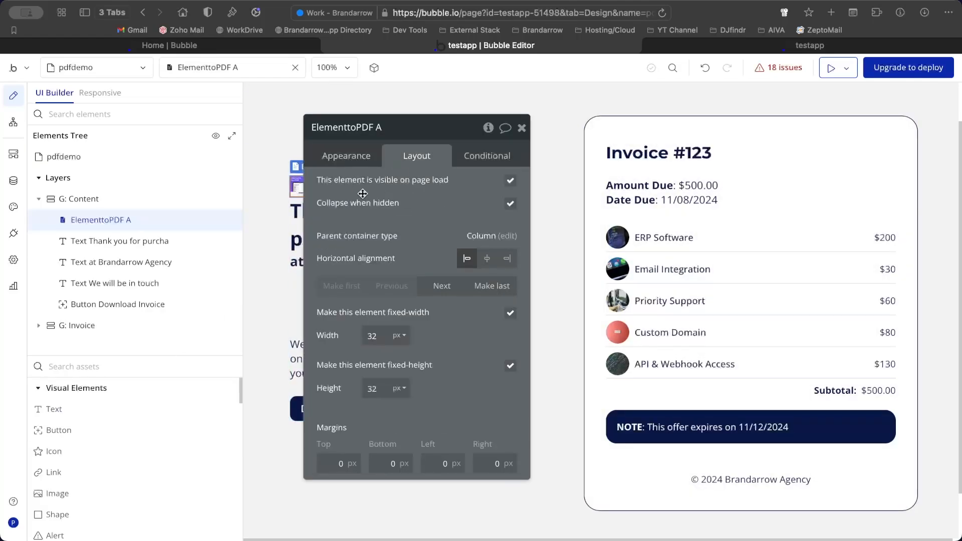
pyautogui.click(507, 334)
pyautogui.write('1')
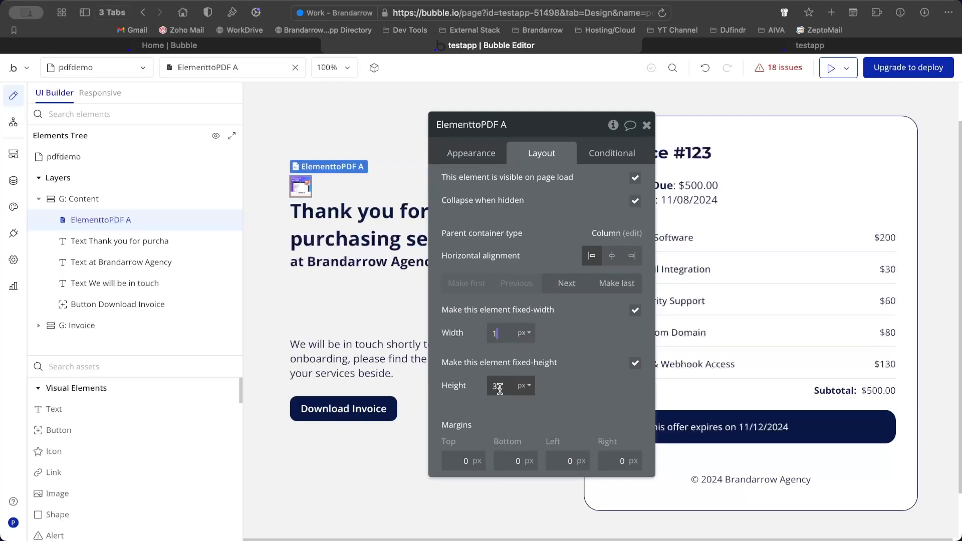
pyautogui.click(500, 389)
pyautogui.write('1')
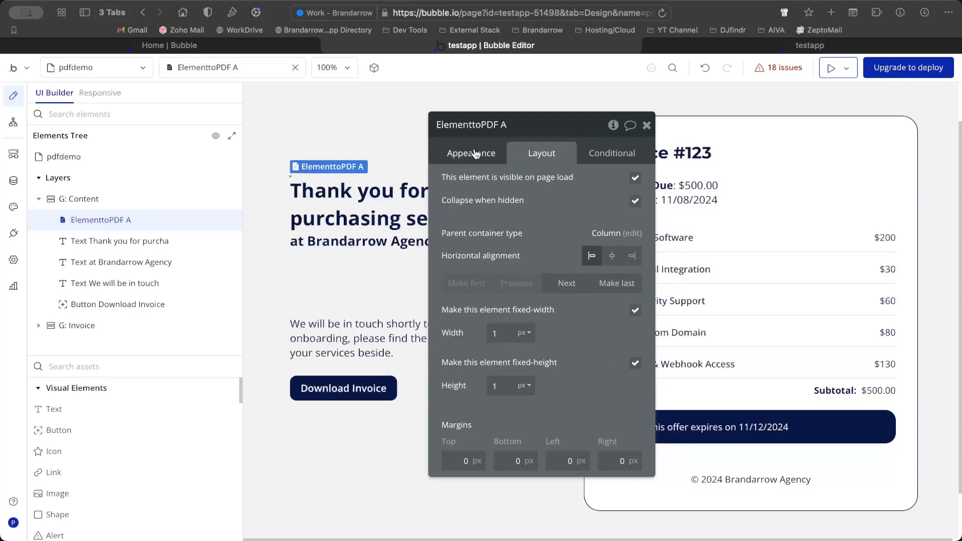
pyautogui.click(475, 154)
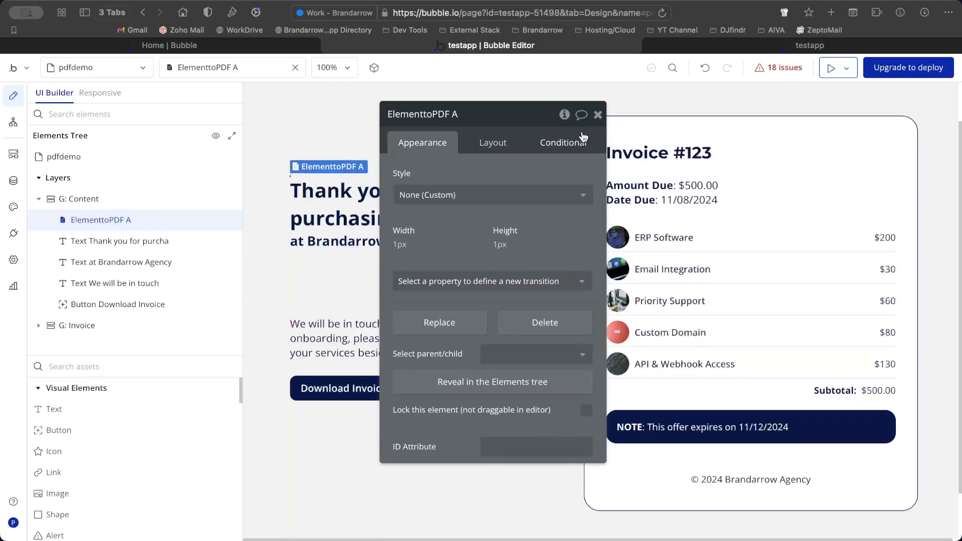
pyautogui.click(599, 114)
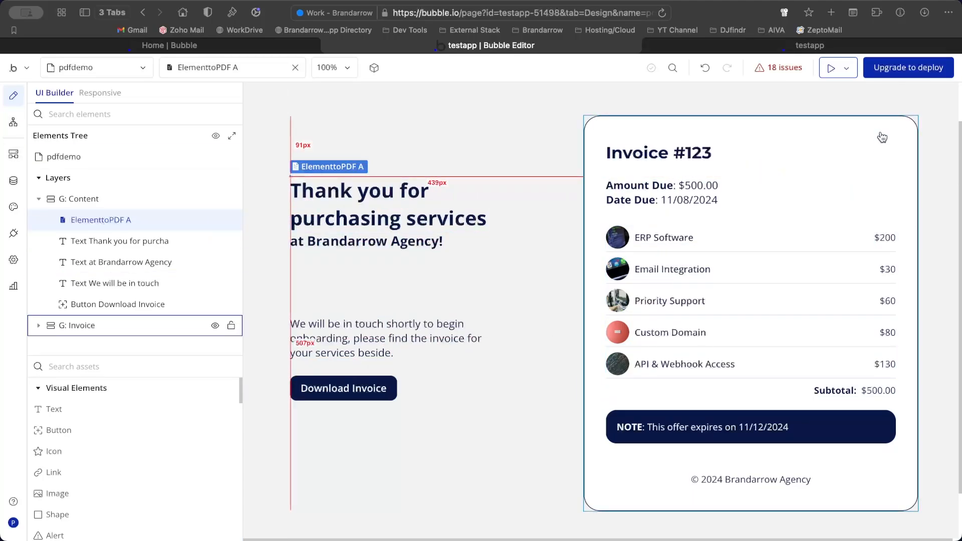
# Add a "Create PDF from Element" action to the Download Invoice button's workflow, using the ElementtoPDF A element.
pyautogui.doubleClick(341, 389)
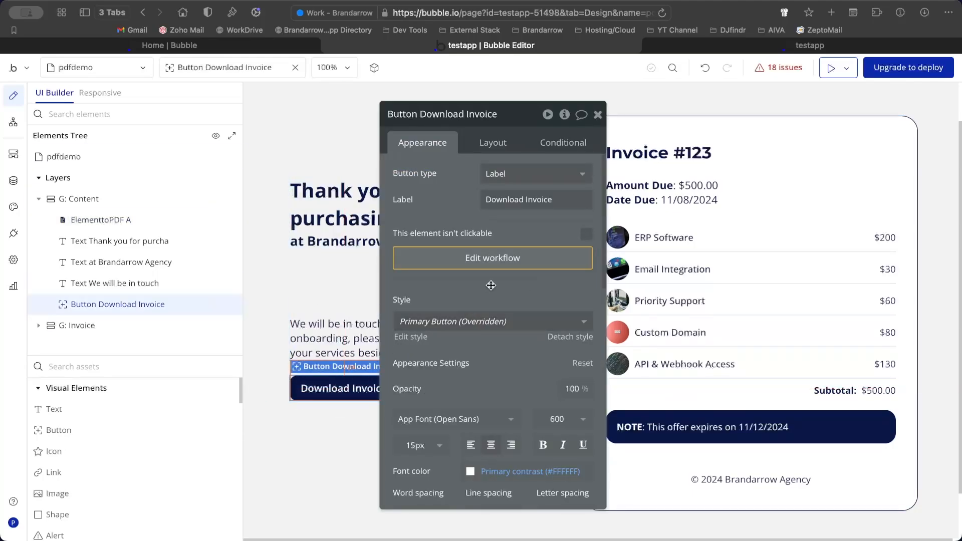
pyautogui.click(495, 259)
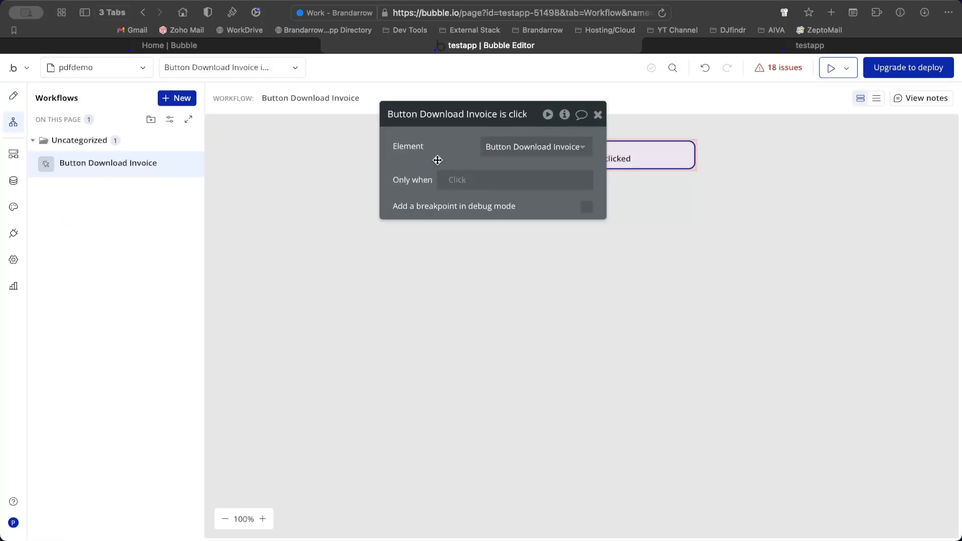
pyautogui.click(581, 179)
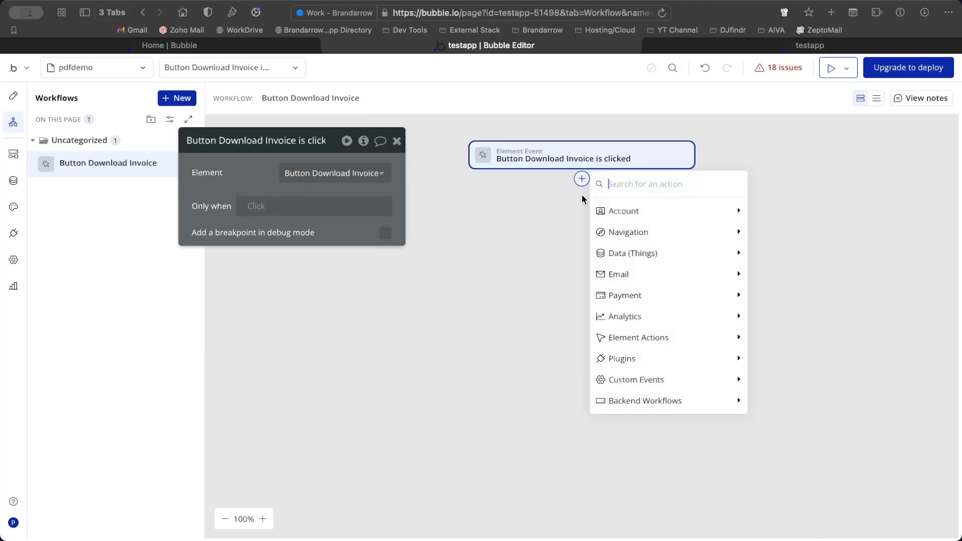
pyautogui.write('eleme')
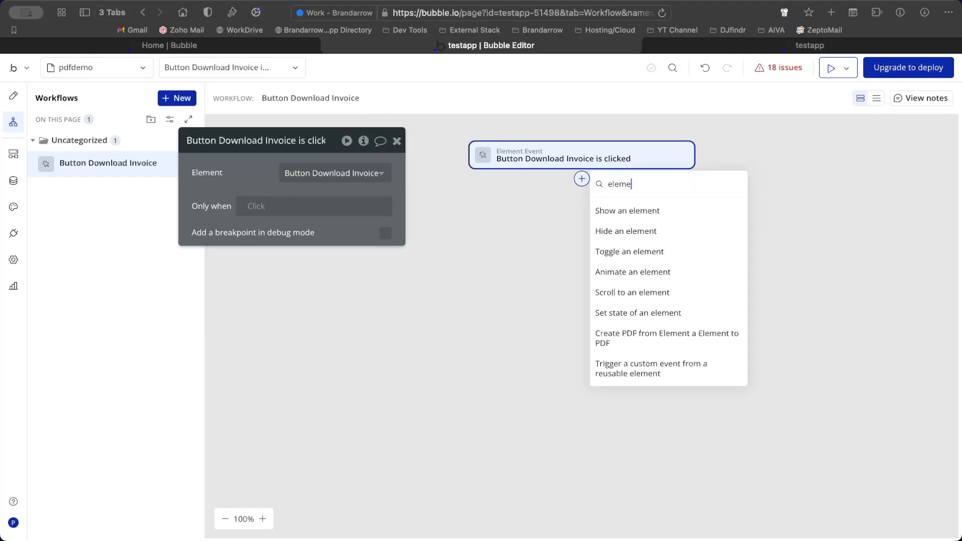
pyautogui.click(686, 343)
pyautogui.click(384, 171)
pyautogui.click(383, 188)
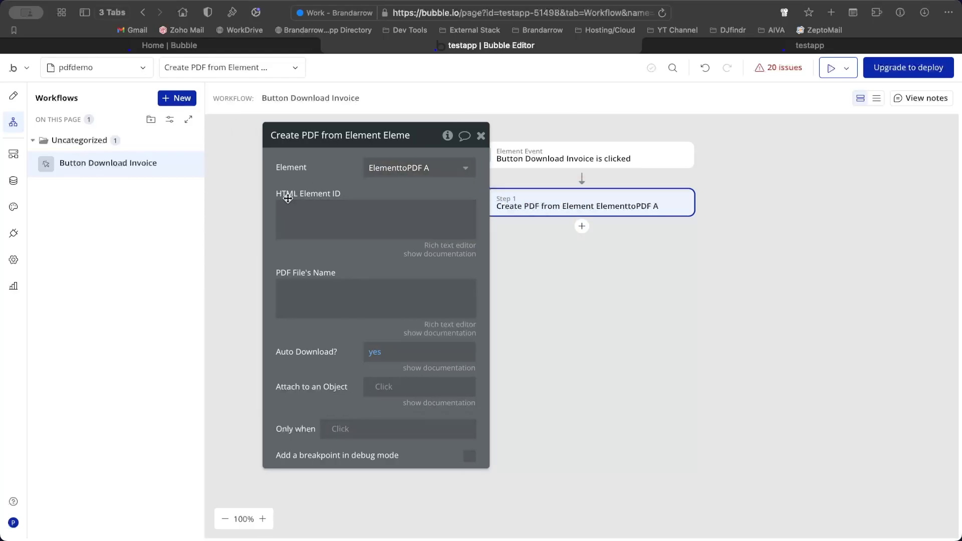
# Return to the page design and look up the ID Attribute of the G: Invoice group.
pyautogui.click(14, 96)
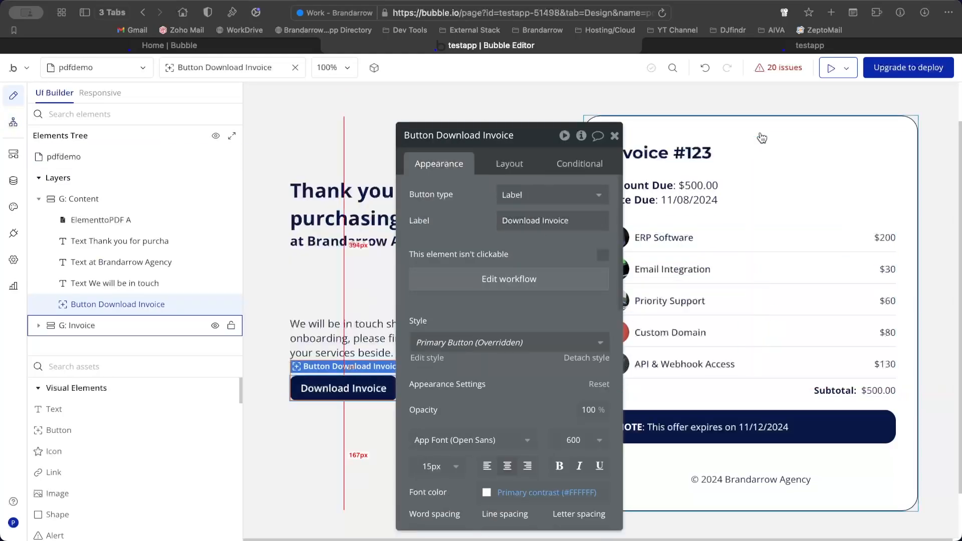
pyautogui.click(773, 128)
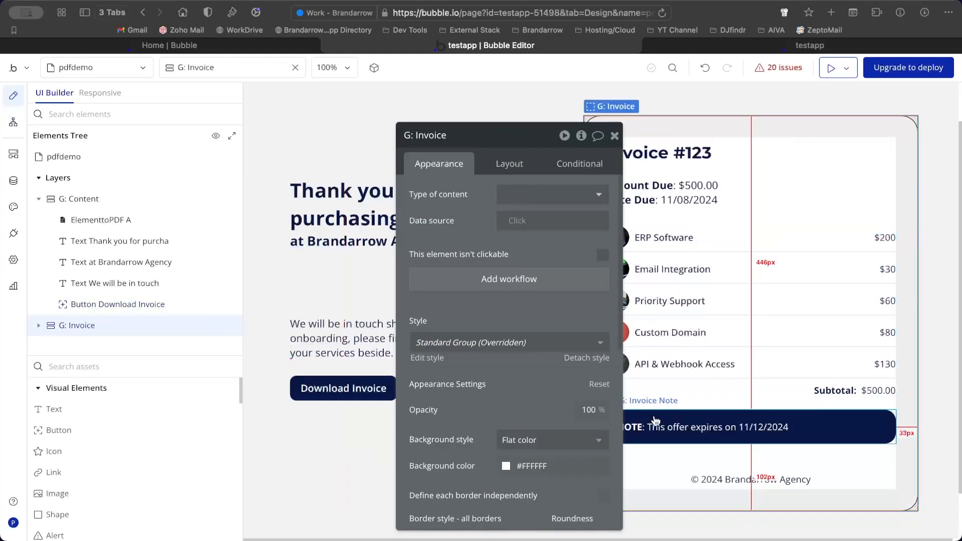
pyautogui.moveTo(454, 203); pyautogui.dragTo(303, 202)
pyautogui.click(562, 150)
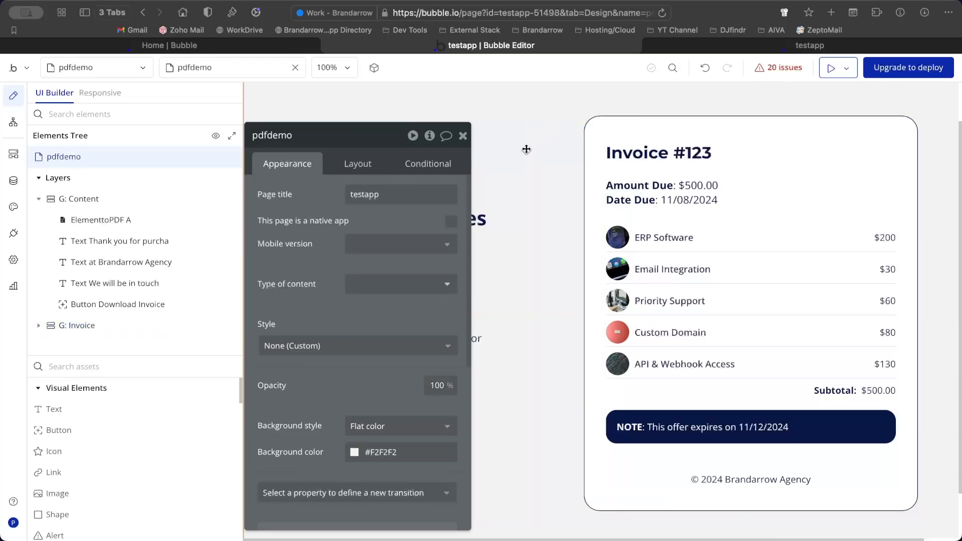
pyautogui.click(662, 132)
pyautogui.moveTo(310, 207); pyautogui.dragTo(358, 181)
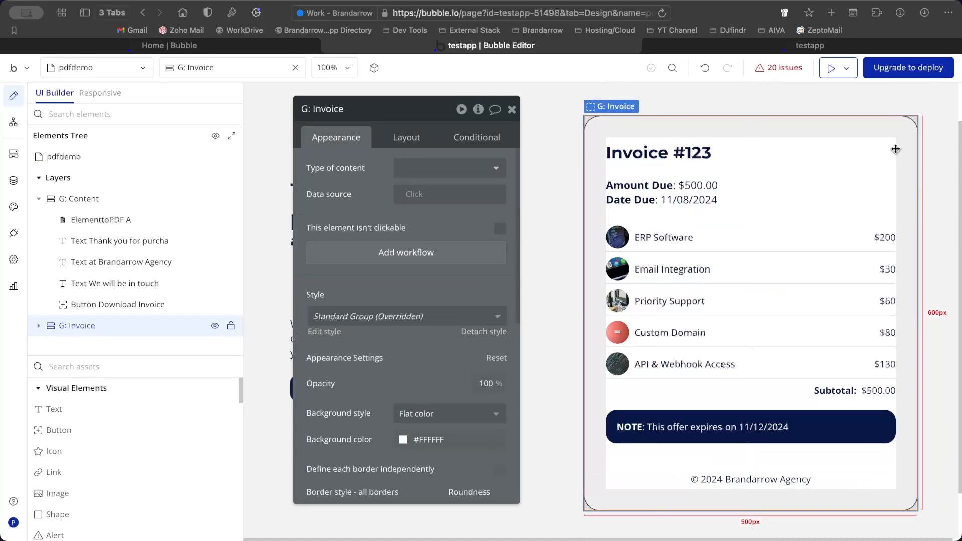
pyautogui.scroll(-8, 367, 391)
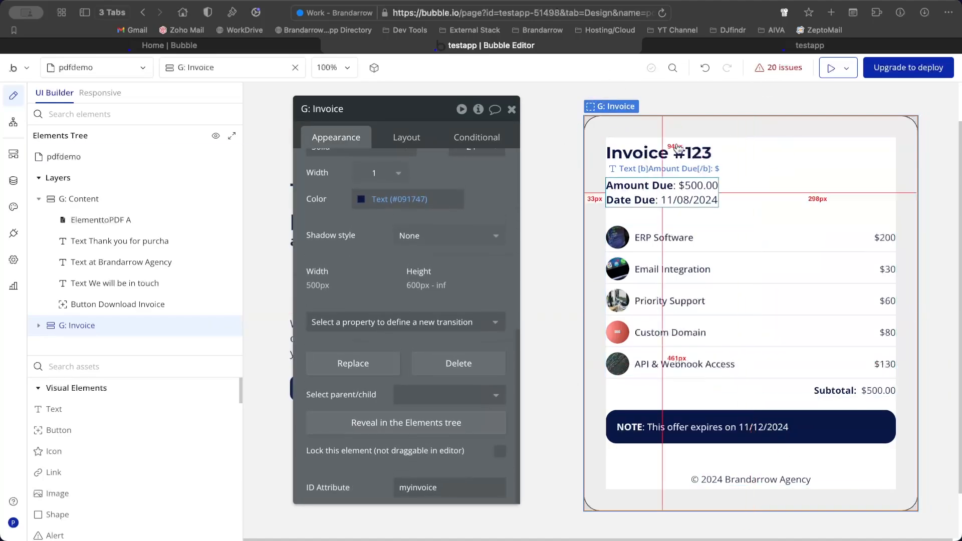
# Re-enter myinvoice as the ID Attribute of the G: Invoice group and copy that value.
pyautogui.doubleClick(430, 482)
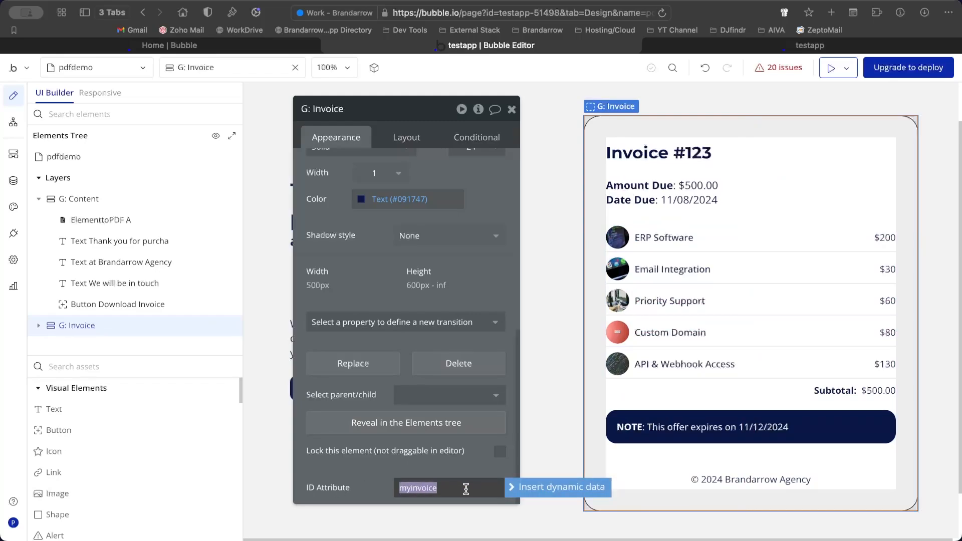
pyautogui.press('BackSpace')
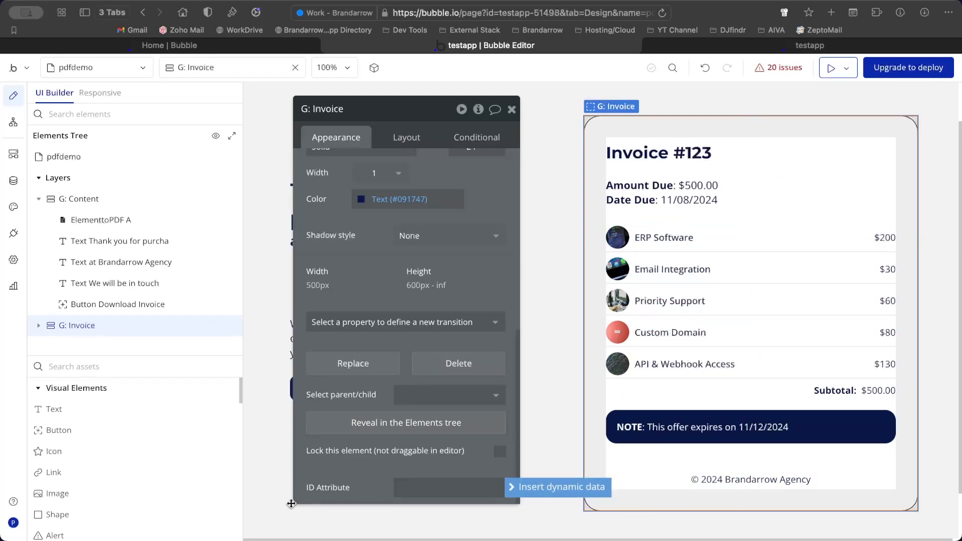
pyautogui.click(435, 485)
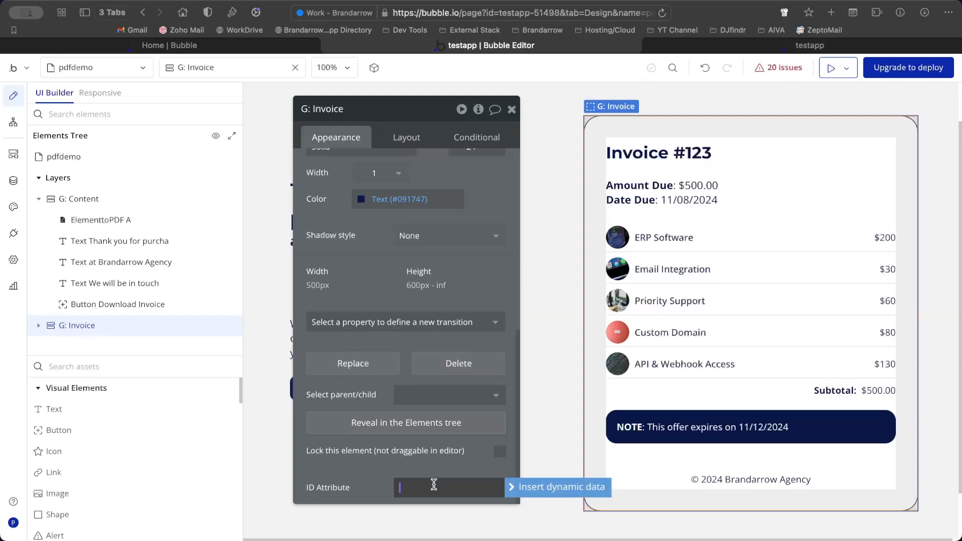
pyautogui.doubleClick(425, 480)
pyautogui.press('super+c')
pyautogui.click(402, 459)
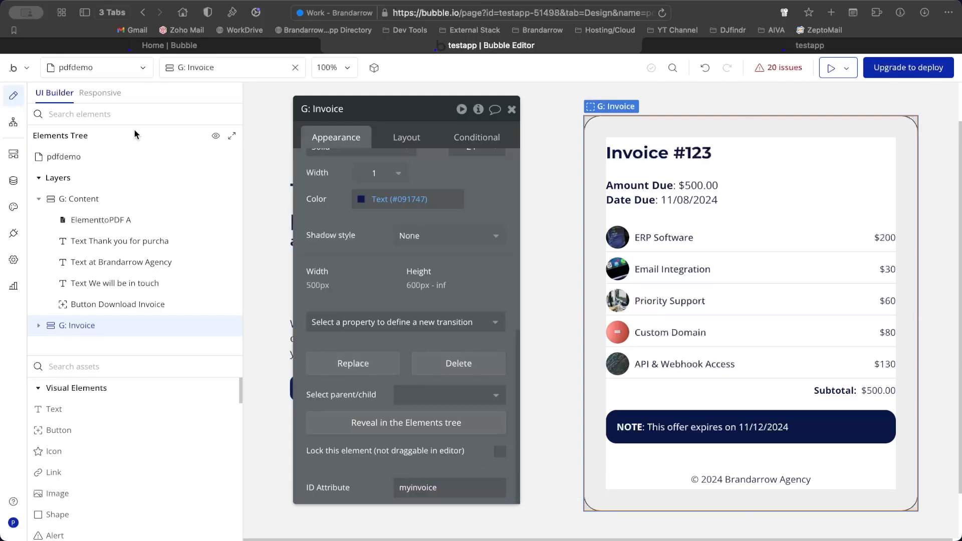
# Paste myinvoice as the HTML Element ID of the Create PDF from Element action in the Download Invoice workflow.
pyautogui.click(13, 122)
pyautogui.click(449, 192)
pyautogui.press('super+v')
pyautogui.click(370, 156)
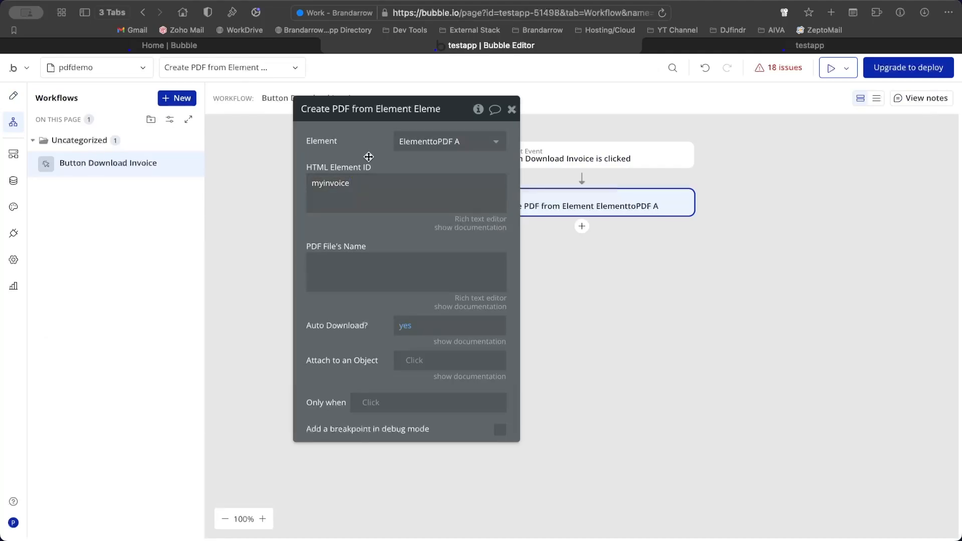
# Set the PDF File's Name to ytdemo and read that setting's documentation.
pyautogui.click(383, 272)
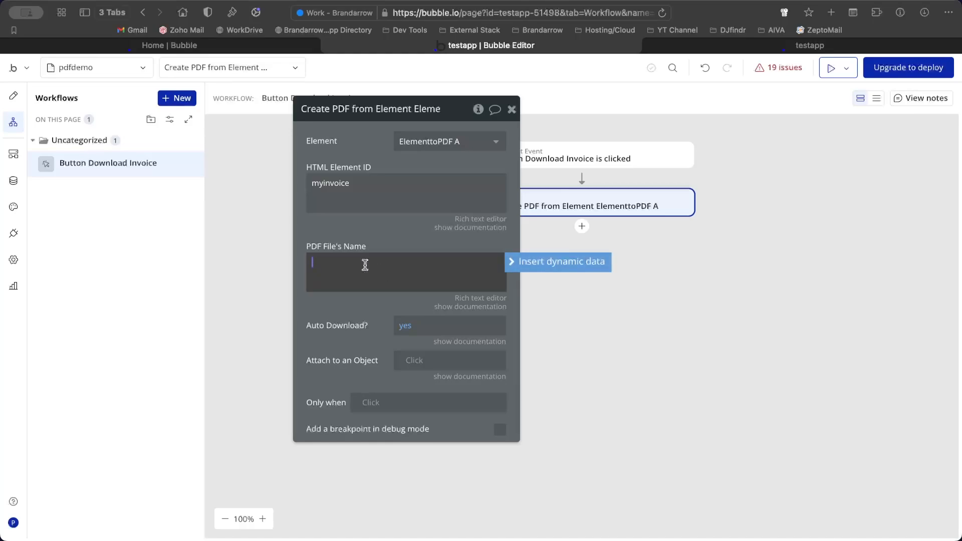
pyautogui.click(458, 263)
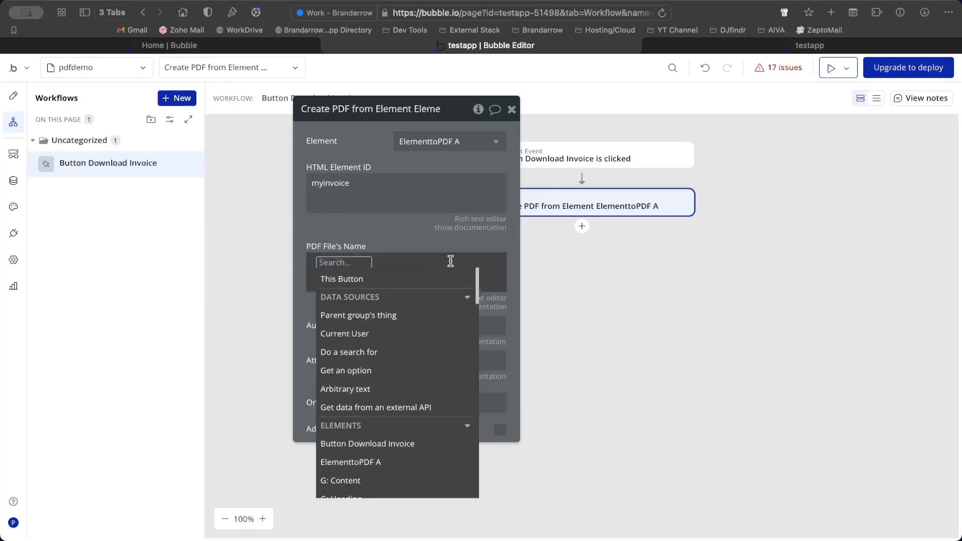
pyautogui.click(409, 253)
pyautogui.click(338, 266)
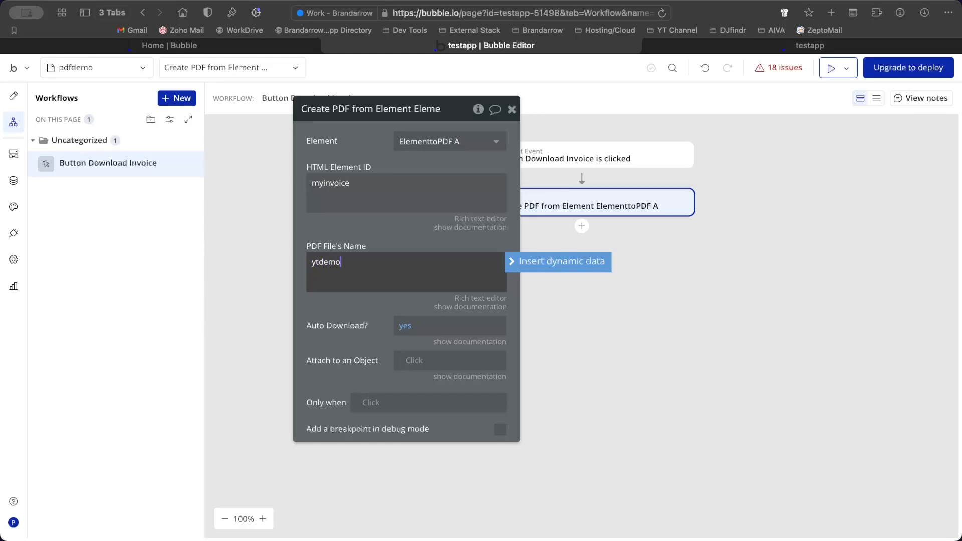
pyautogui.click(471, 306)
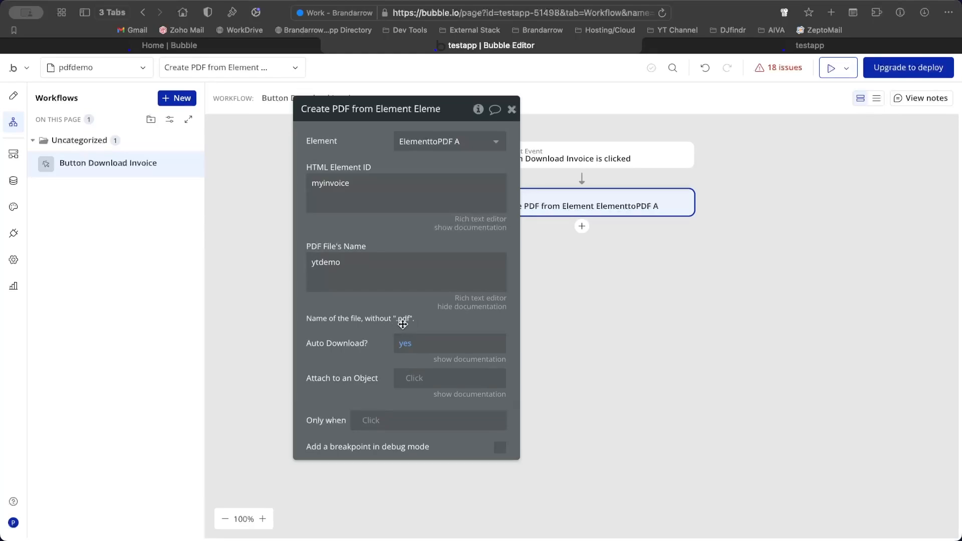
pyautogui.click(464, 307)
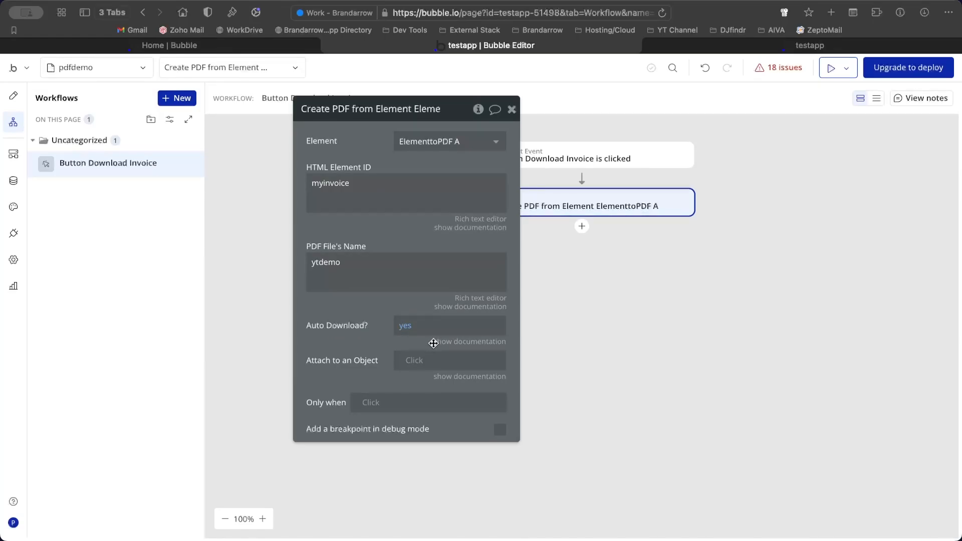
# Set Auto Download to "no" and read the documentation for Auto Download and Attach to an Object.
pyautogui.click(418, 330)
pyautogui.click(413, 397)
pyautogui.moveTo(337, 324); pyautogui.dragTo(355, 317)
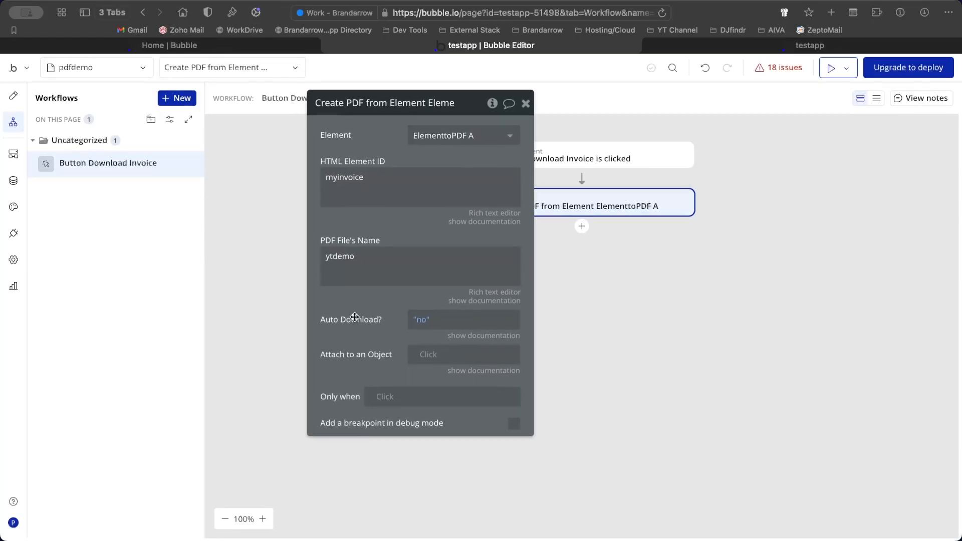
pyautogui.click(456, 336)
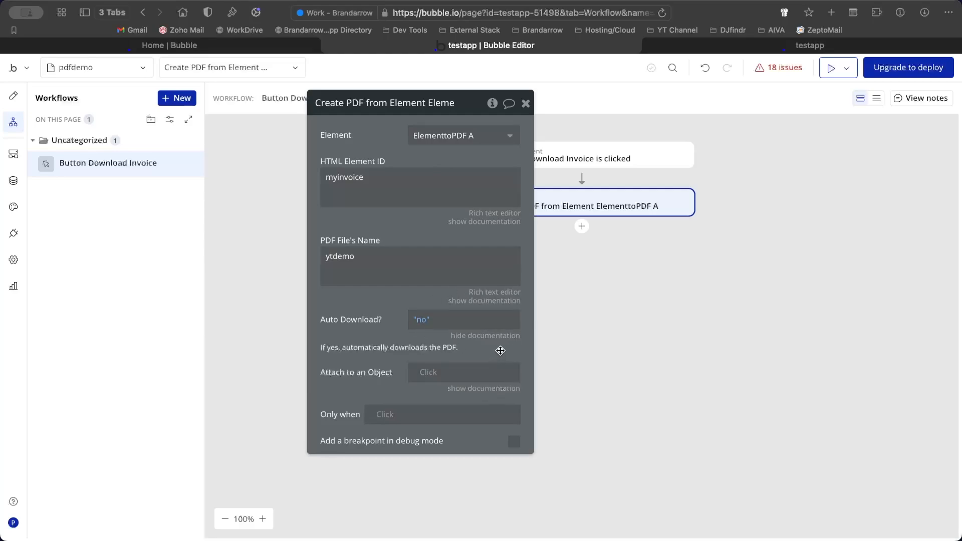
pyautogui.click(488, 336)
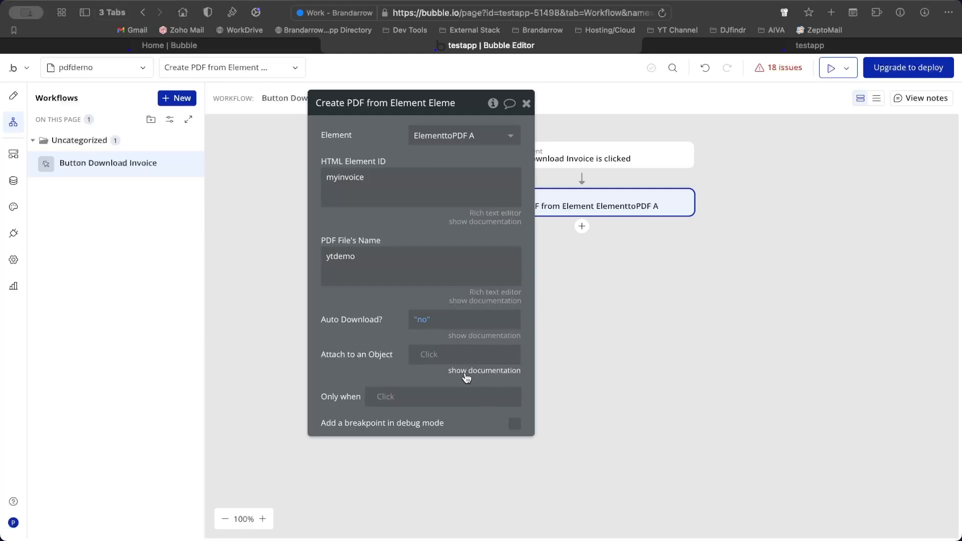
pyautogui.click(499, 373)
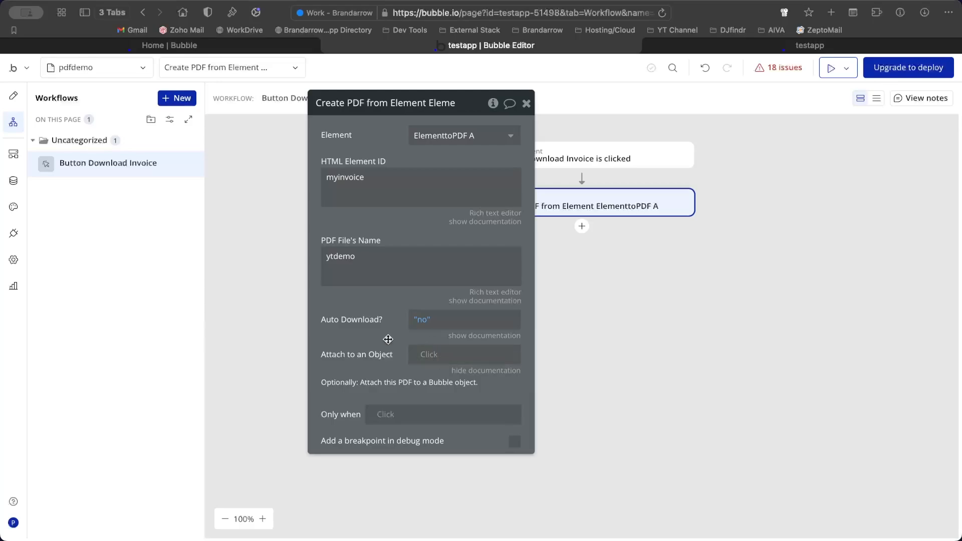
pyautogui.click(504, 371)
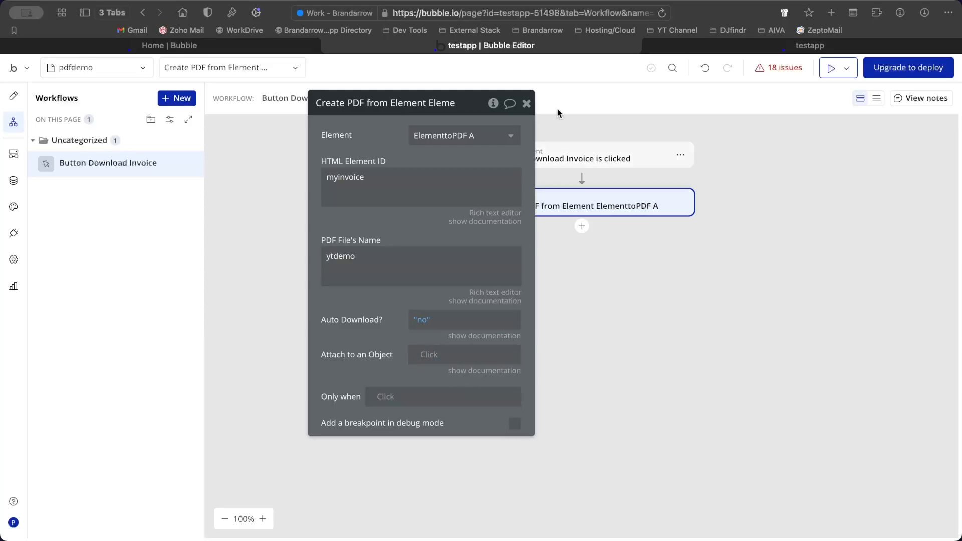
pyautogui.click(526, 104)
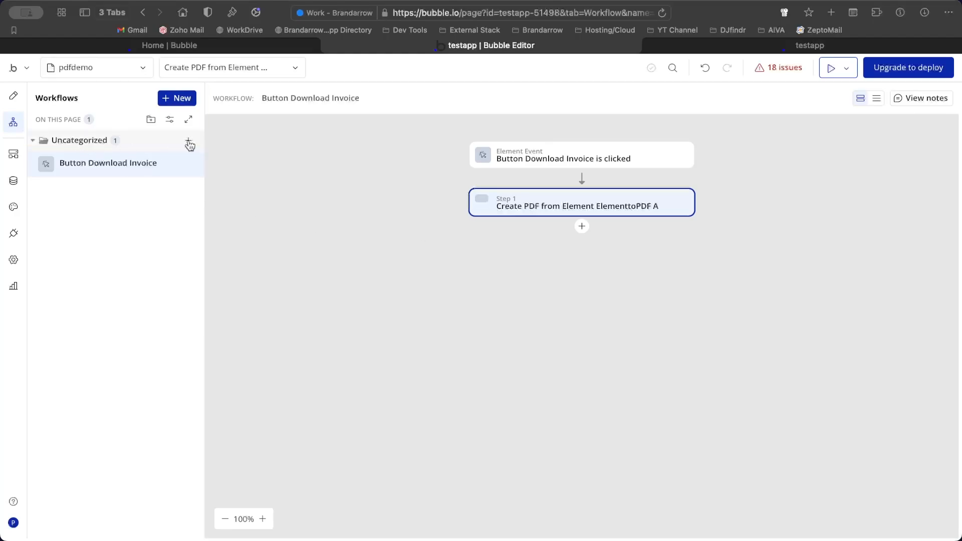
# Create a workflow triggered when ElementtoPDF A's PDF has finished generating, and review the Create PDF action in the button's workflow.
pyautogui.click(189, 142)
pyautogui.moveTo(563, 228)
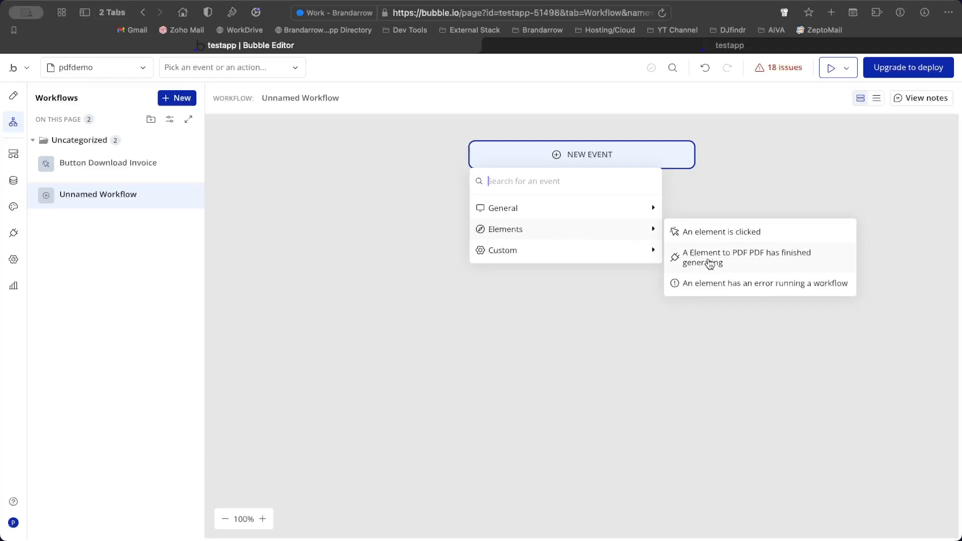
pyautogui.click(798, 264)
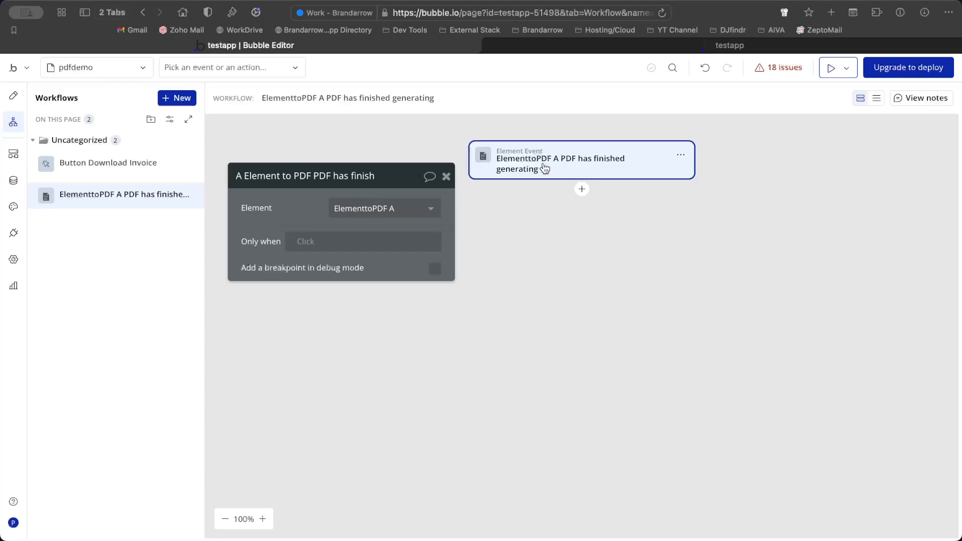
pyautogui.click(149, 163)
pyautogui.click(592, 207)
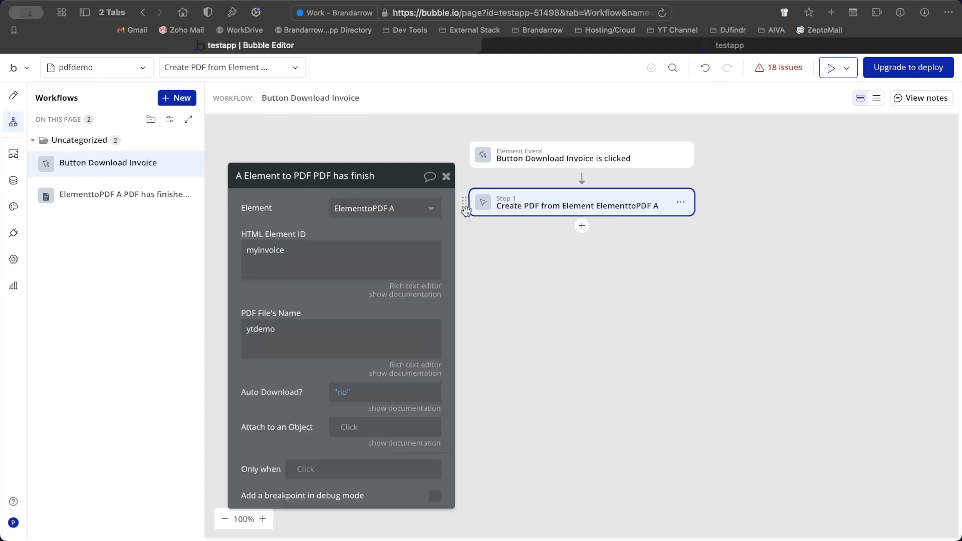
pyautogui.click(97, 201)
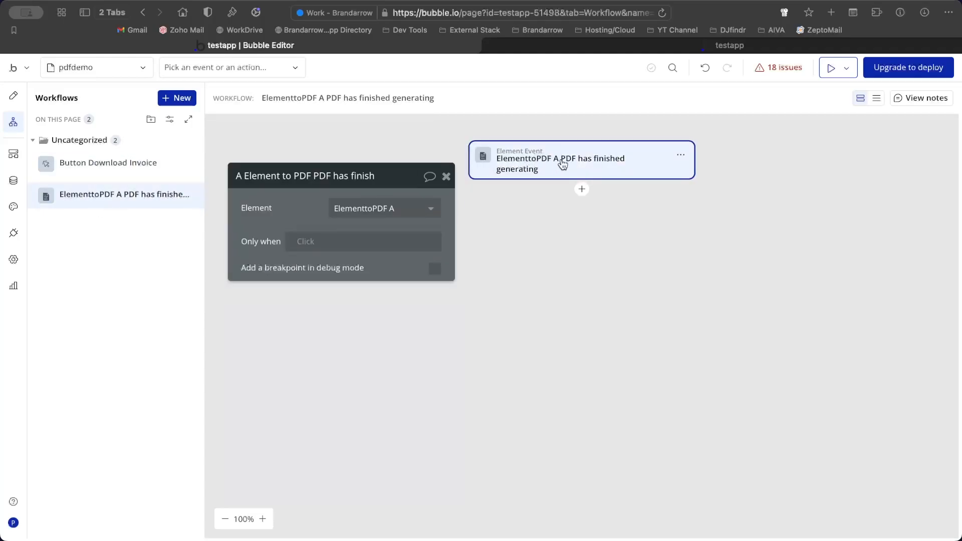
# Add an action that opens an external website to the PDF-finished-generating workflow.
pyautogui.click(582, 191)
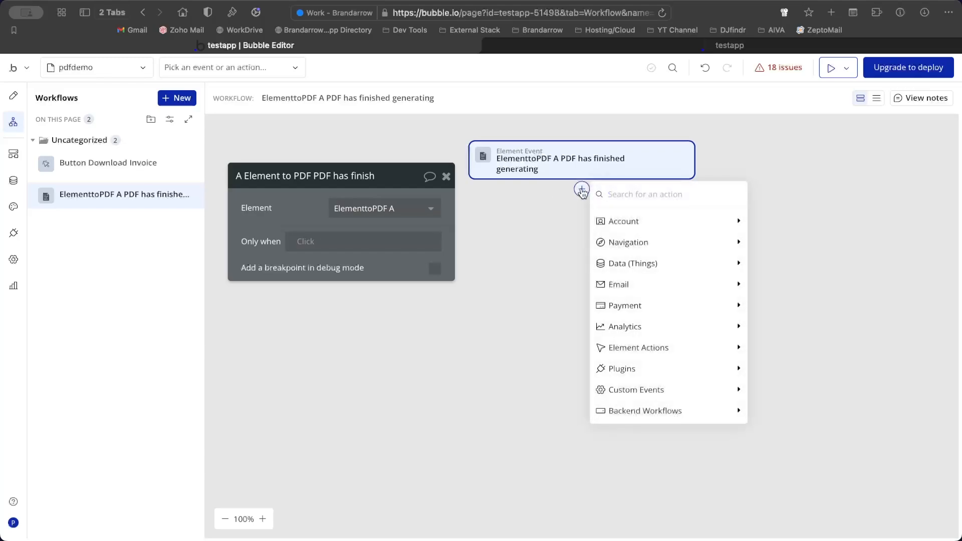
pyautogui.write('open')
pyautogui.click(636, 222)
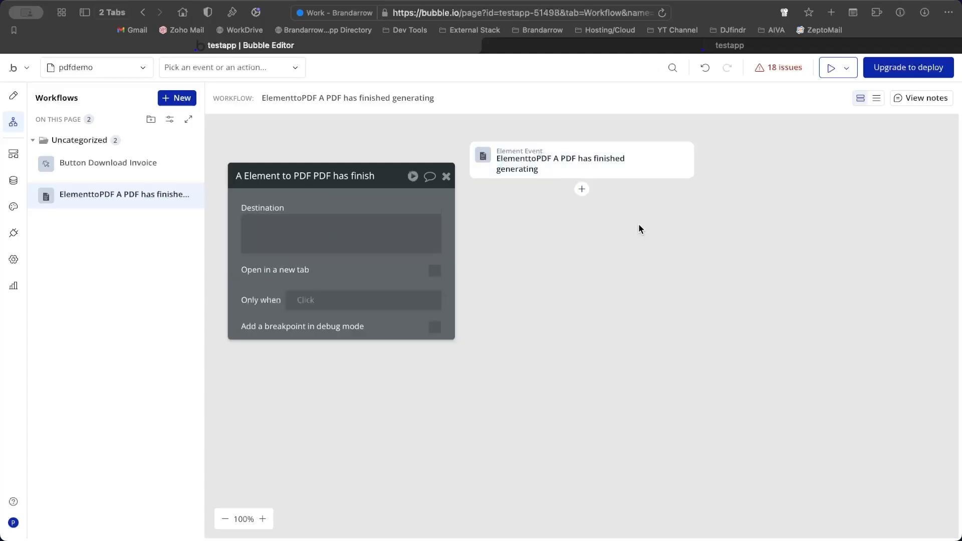
# Set the website action's Destination to ElementtoPDF A's Uploaded PDF's URL.
pyautogui.click(400, 224)
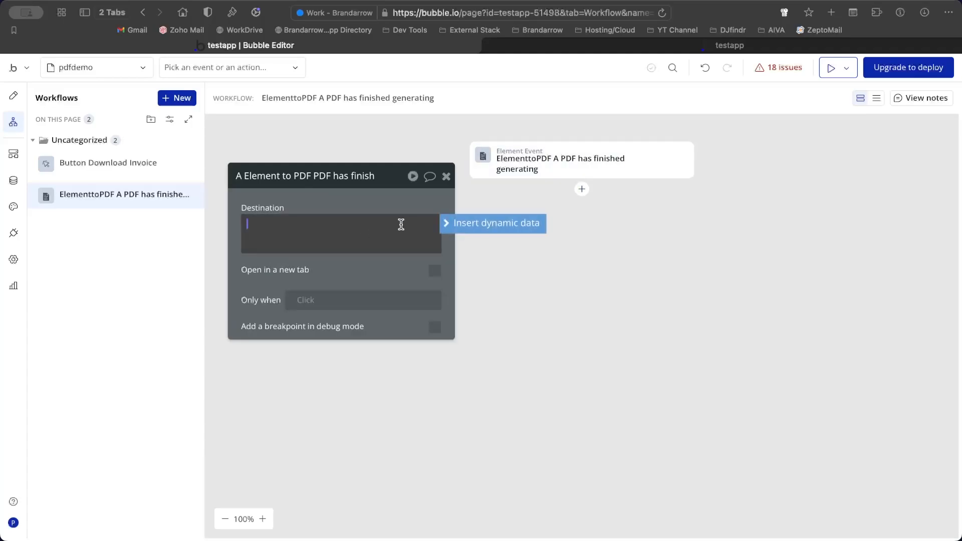
pyautogui.click(472, 230)
pyautogui.write('ele')
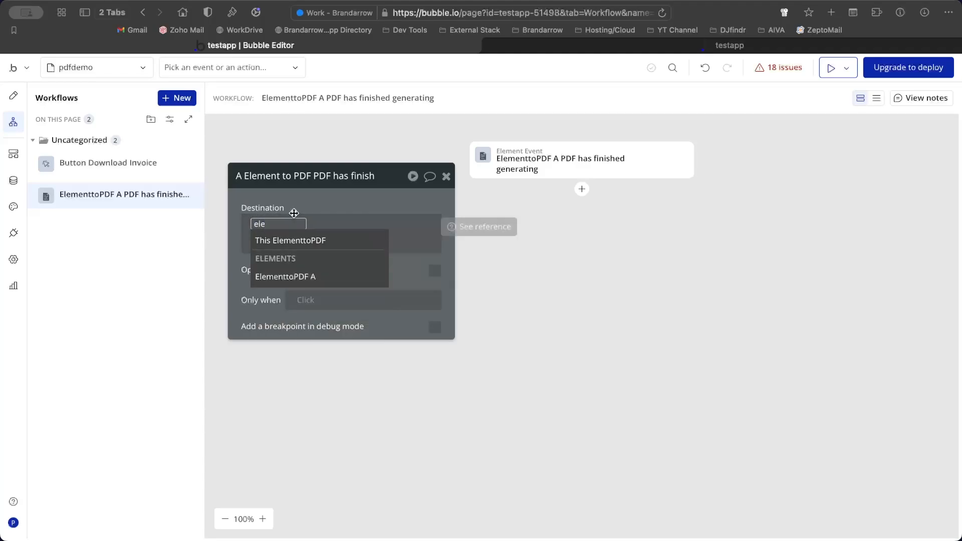
pyautogui.moveTo(299, 278)
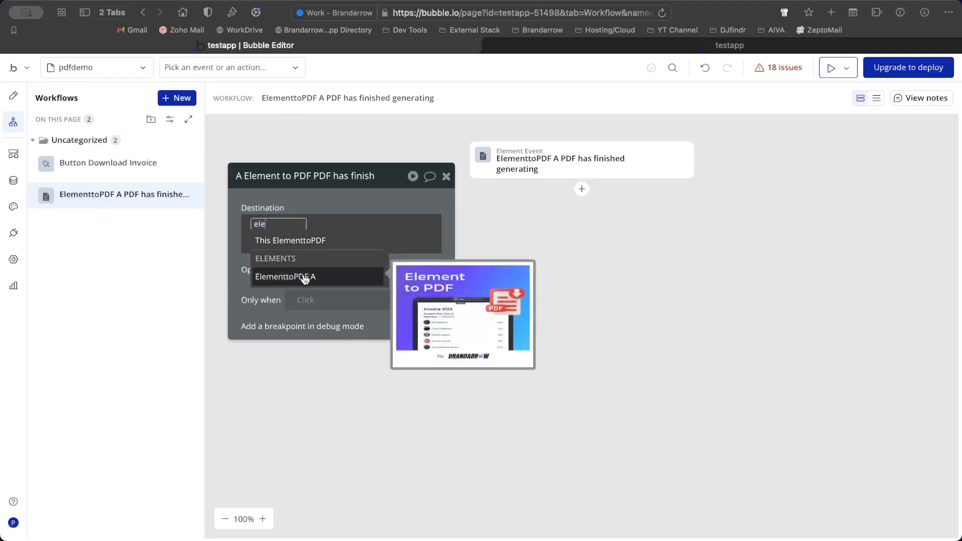
pyautogui.click(306, 277)
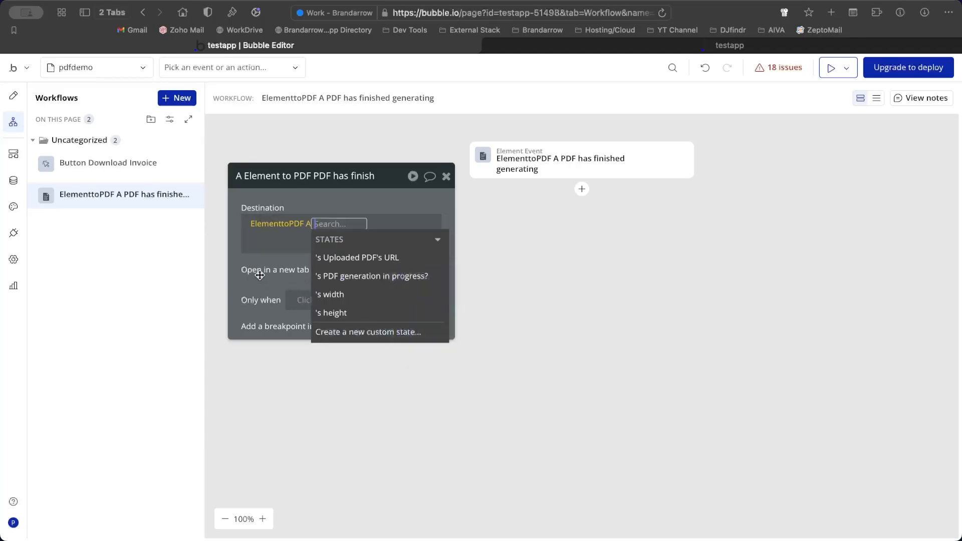
pyautogui.click(343, 262)
pyautogui.click(278, 200)
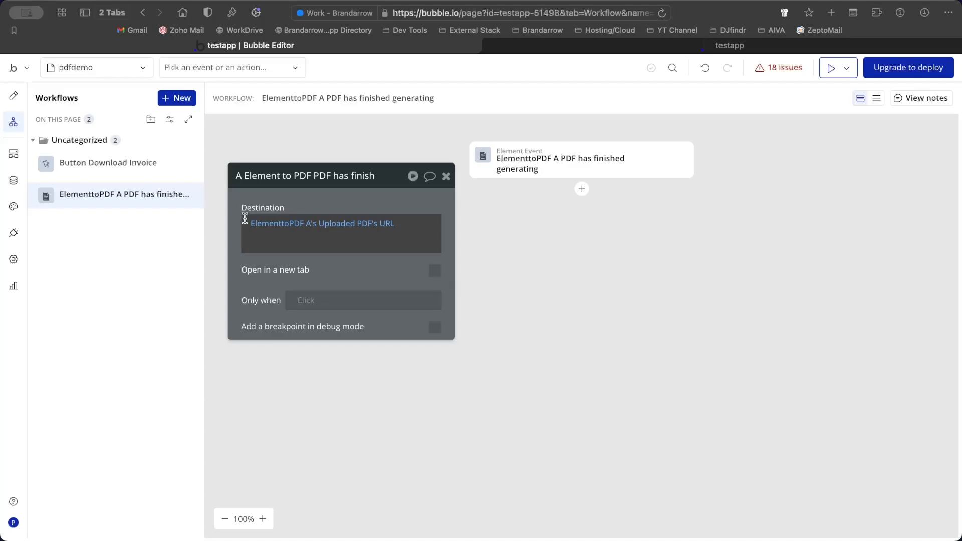
# Make the Destination "https:" followed by ElementtoPDF A's Uploaded PDF's URL, and enable opening in a new tab.
pyautogui.click(245, 218)
pyautogui.press('BackSpace')
pyautogui.write('https:')
pyautogui.moveTo(241, 221); pyautogui.dragTo(301, 223)
pyautogui.click(279, 224)
pyautogui.click(443, 223)
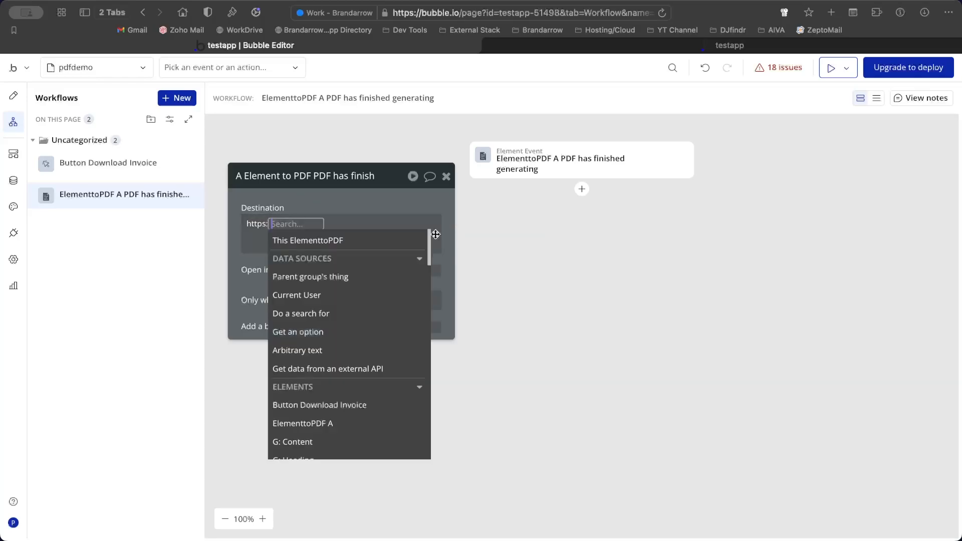
pyautogui.write('ele')
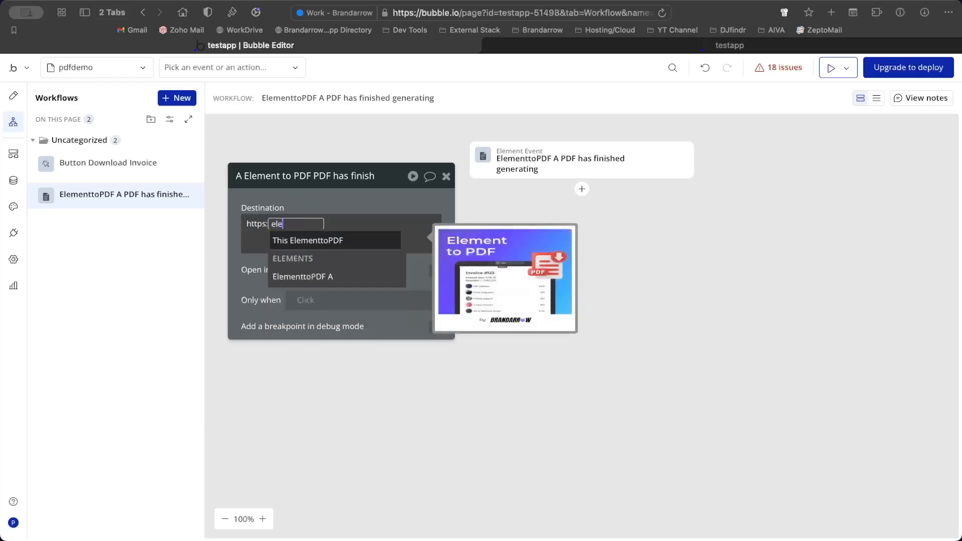
pyautogui.click(334, 279)
pyautogui.click(401, 253)
pyautogui.click(353, 206)
pyautogui.click(435, 271)
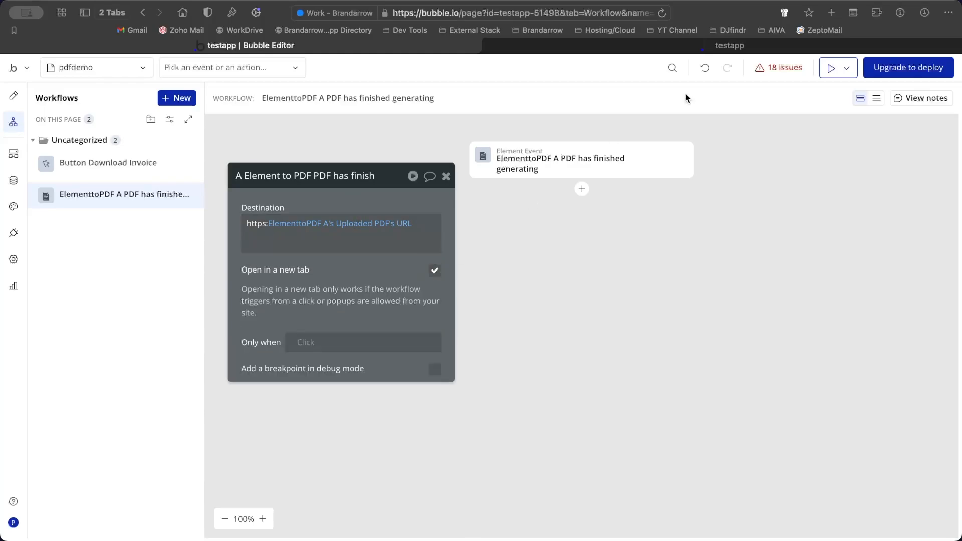
# Refresh the pdfdemo preview, generate the PDF with Download Invoice, and compare ytdemo.pdf at 30% zoom with the page's invoice.
pyautogui.click(741, 50)
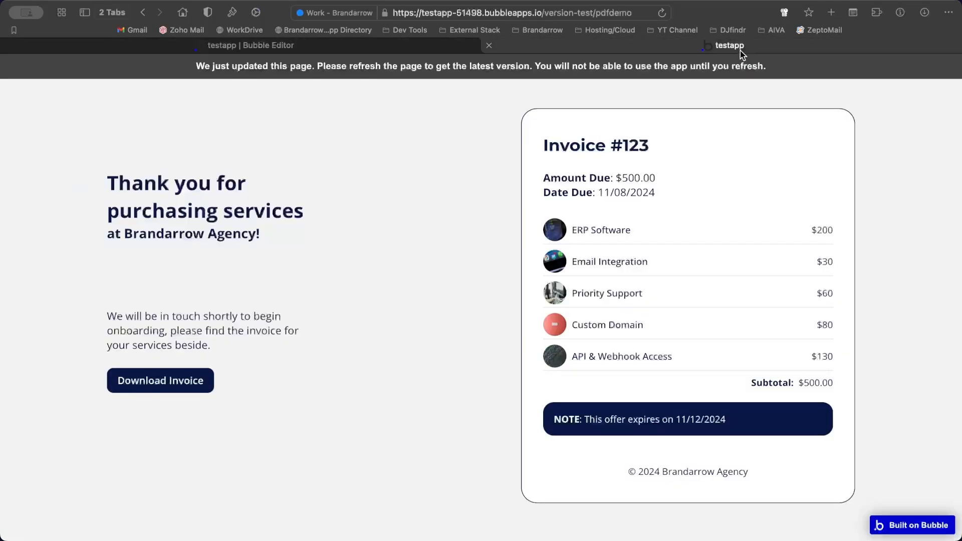
pyautogui.click(664, 67)
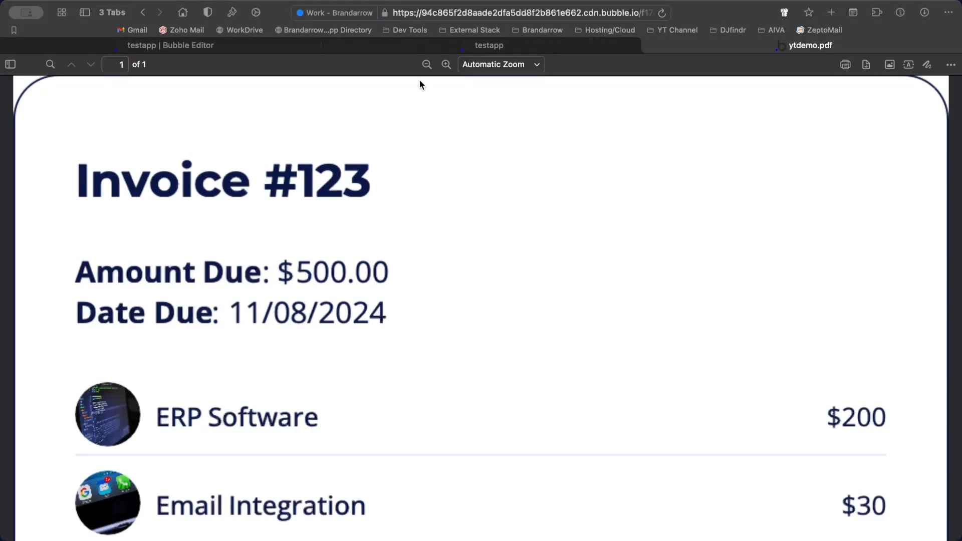
pyautogui.click(427, 64)
pyautogui.click(427, 64)
pyautogui.click(426, 64)
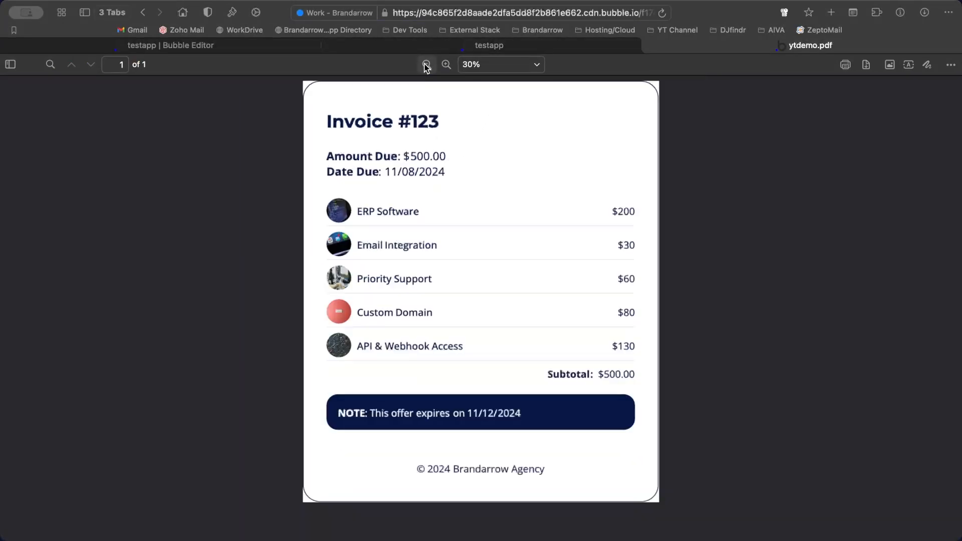
pyautogui.click(579, 46)
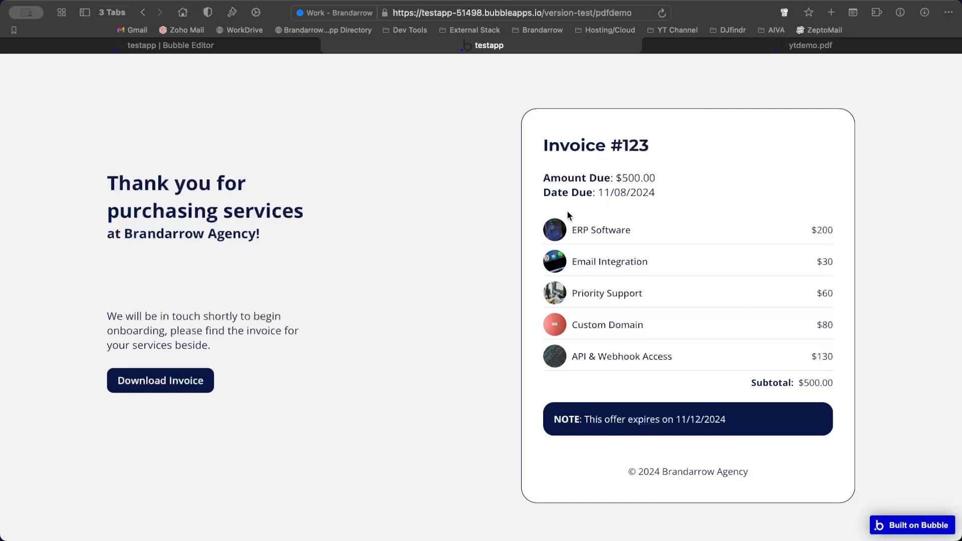
pyautogui.click(760, 45)
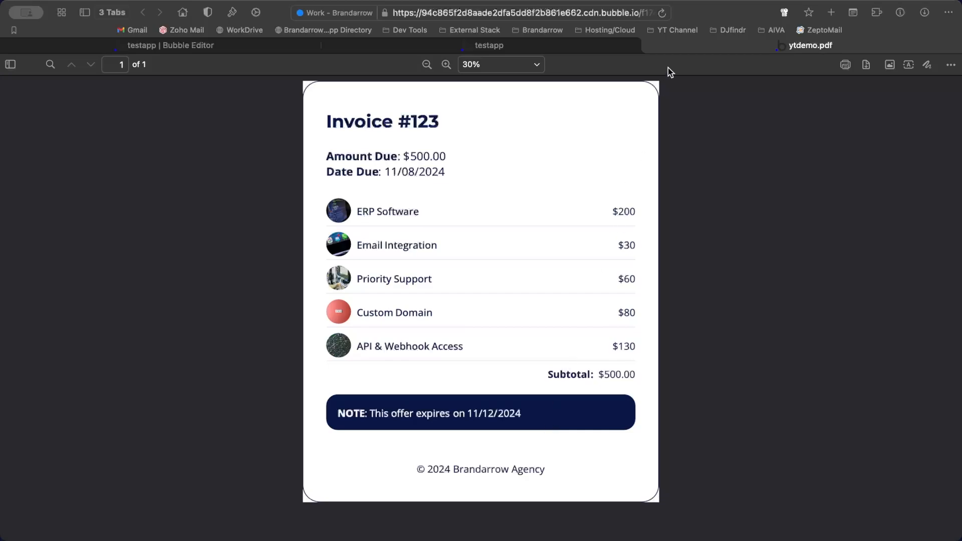
# Return to the testapp editor and open the app data's File manager.
pyautogui.click(579, 44)
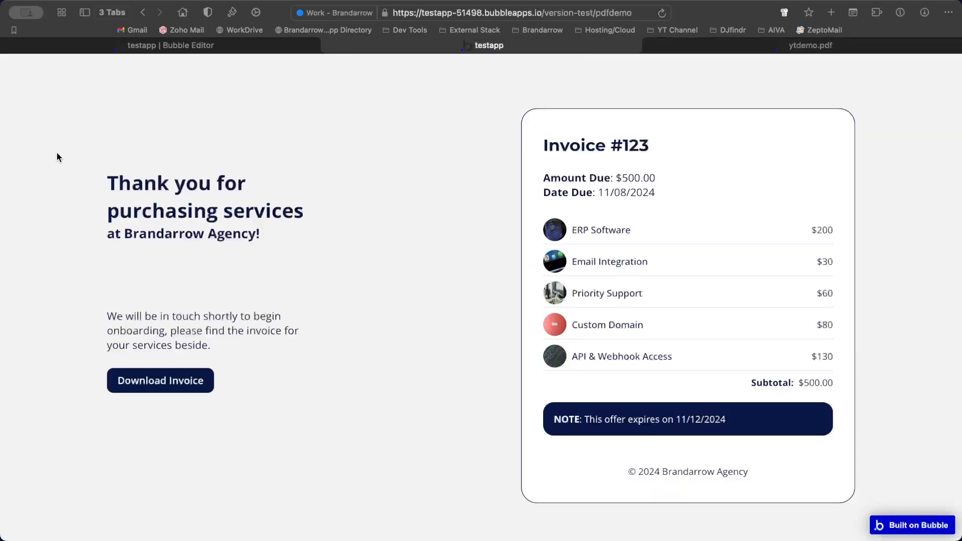
pyautogui.click(240, 46)
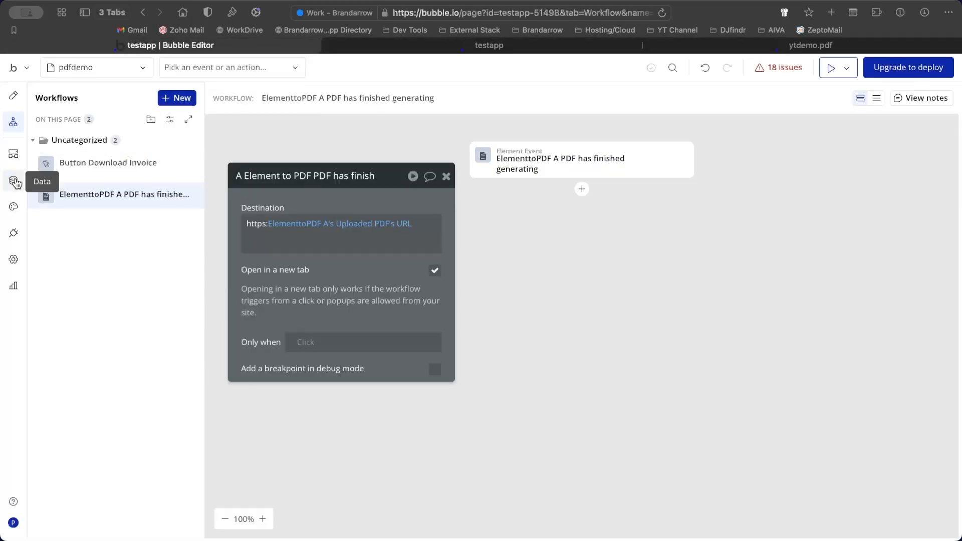
pyautogui.click(13, 181)
pyautogui.click(418, 131)
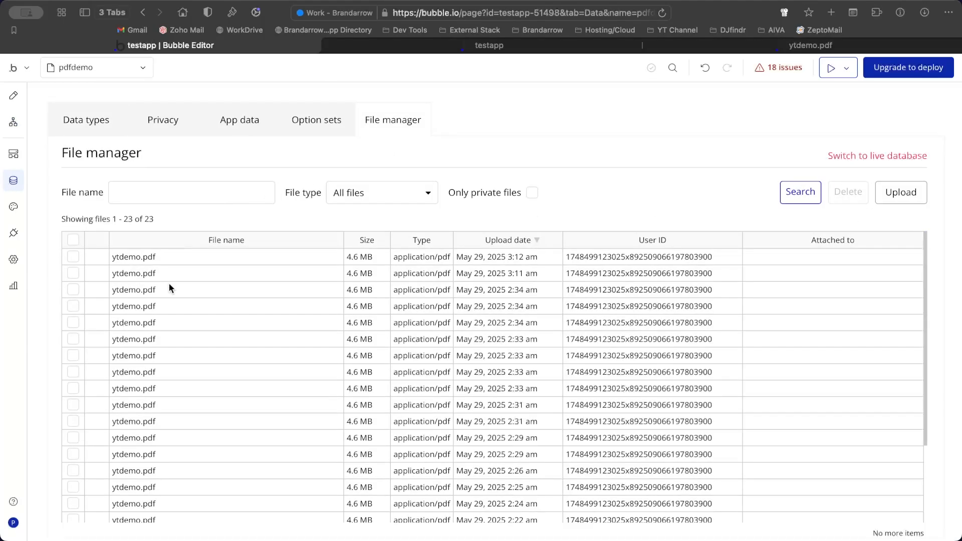
# Open the most recently uploaded ytdemo.pdf, view it zoomed out, close it, and check its Attached to field in the File manager.
pyautogui.click(120, 257)
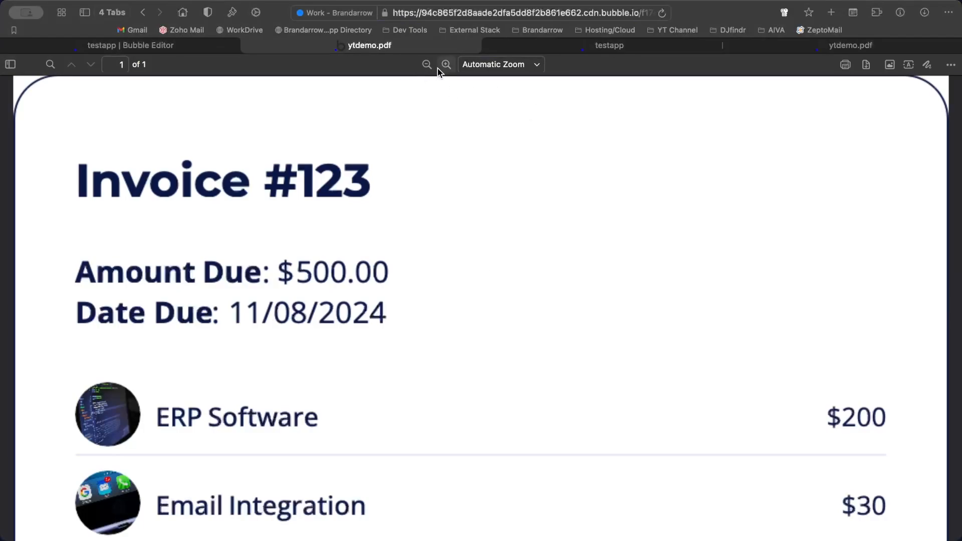
pyautogui.click(429, 65)
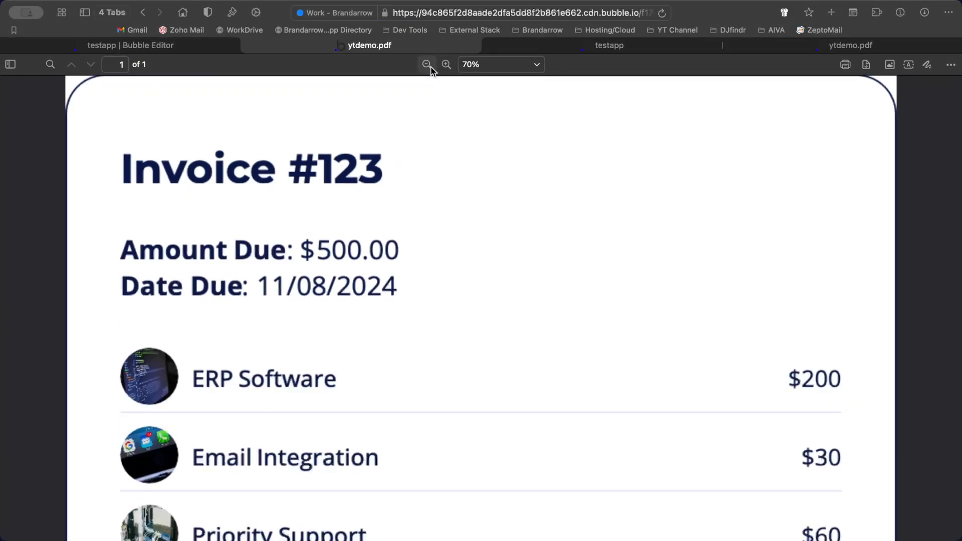
pyautogui.click(429, 65)
pyautogui.click(429, 66)
pyautogui.click(248, 45)
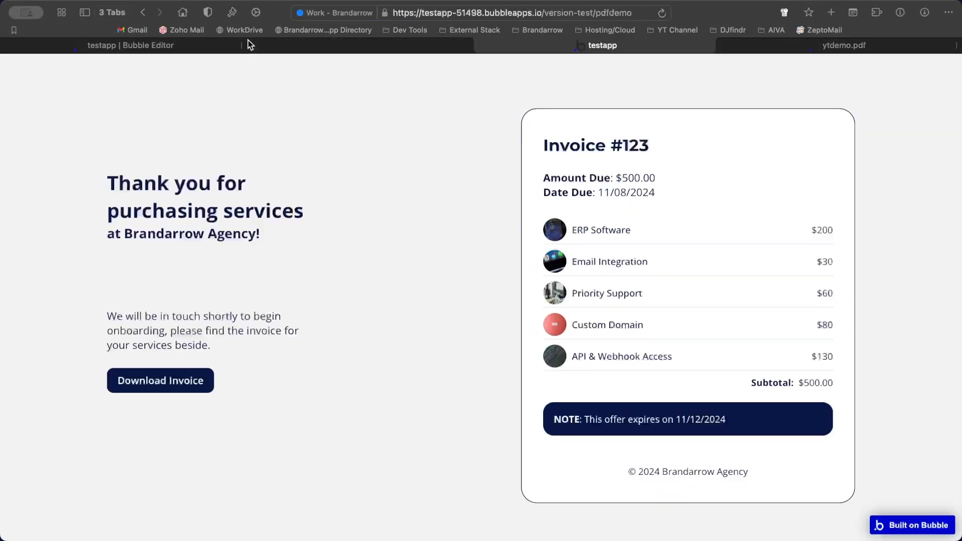
pyautogui.click(264, 43)
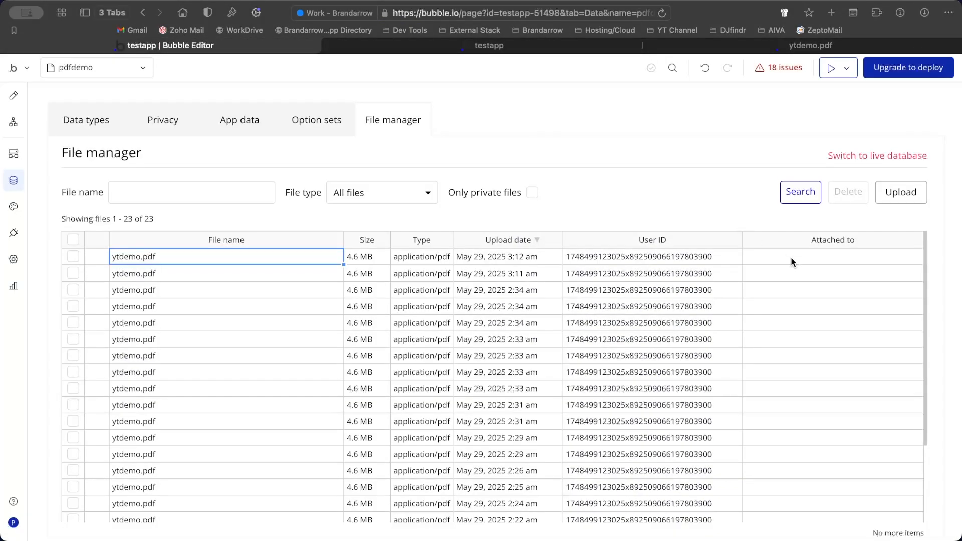
pyautogui.click(814, 255)
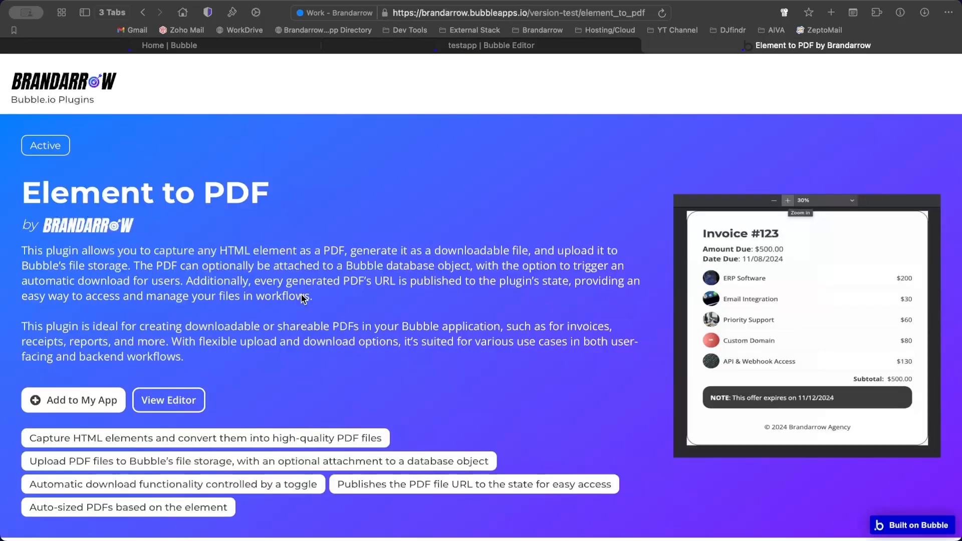
# Set the Plugin Demo on the Element to PDF page to Only upload.
pyautogui.scroll(-8, 303, 298)
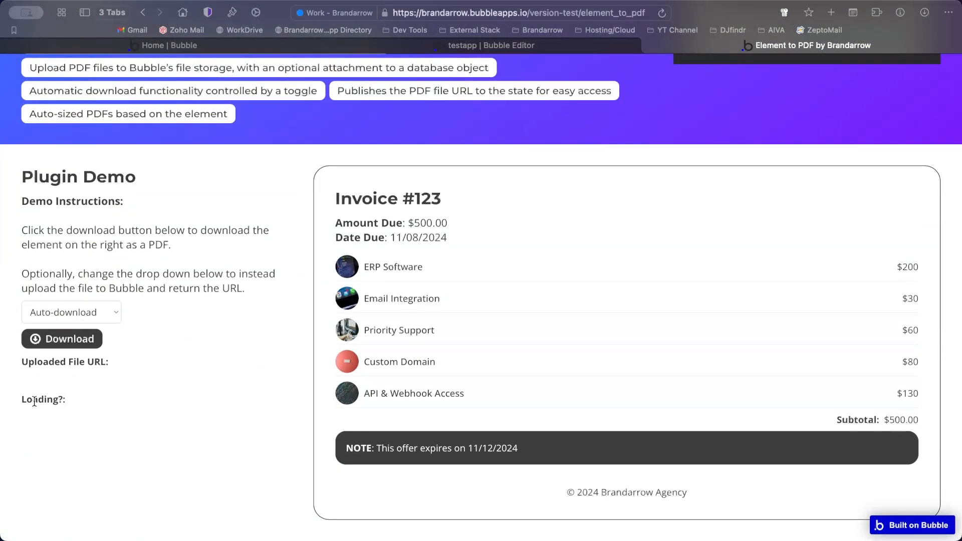
pyautogui.moveTo(23, 399); pyautogui.dragTo(80, 398)
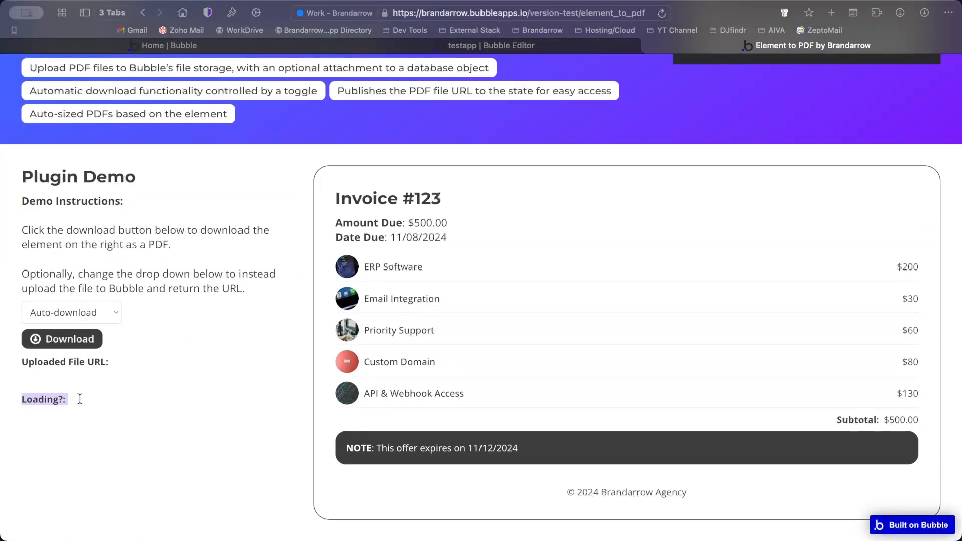
pyautogui.click(80, 398)
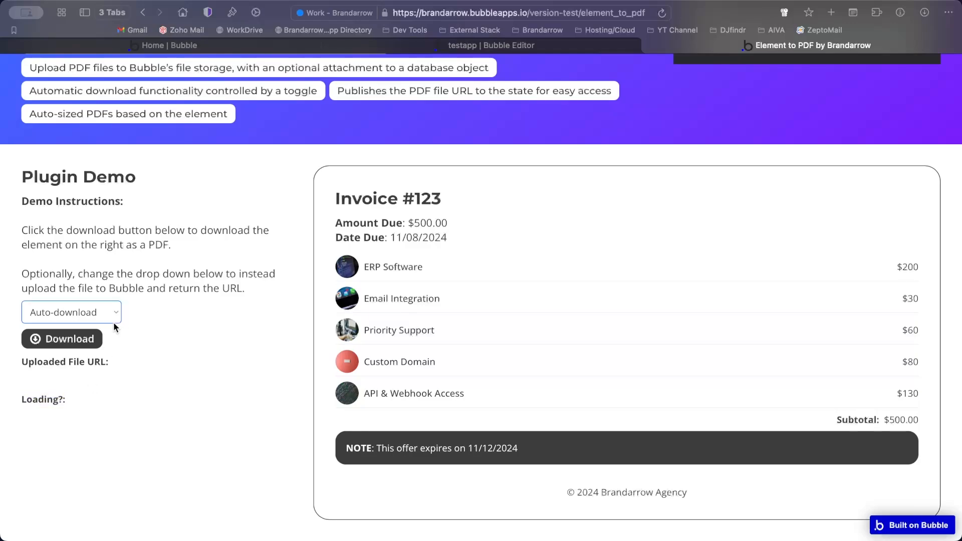
pyautogui.click(100, 319)
pyautogui.click(95, 324)
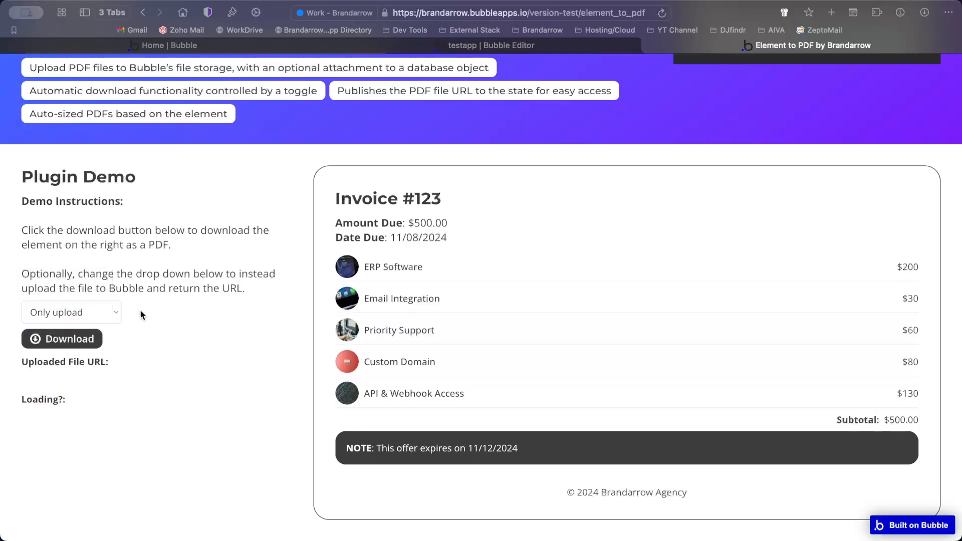
# Generate the demo invoice's PDF and open its uploaded file URL.
pyautogui.moveTo(23, 398); pyautogui.dragTo(110, 397)
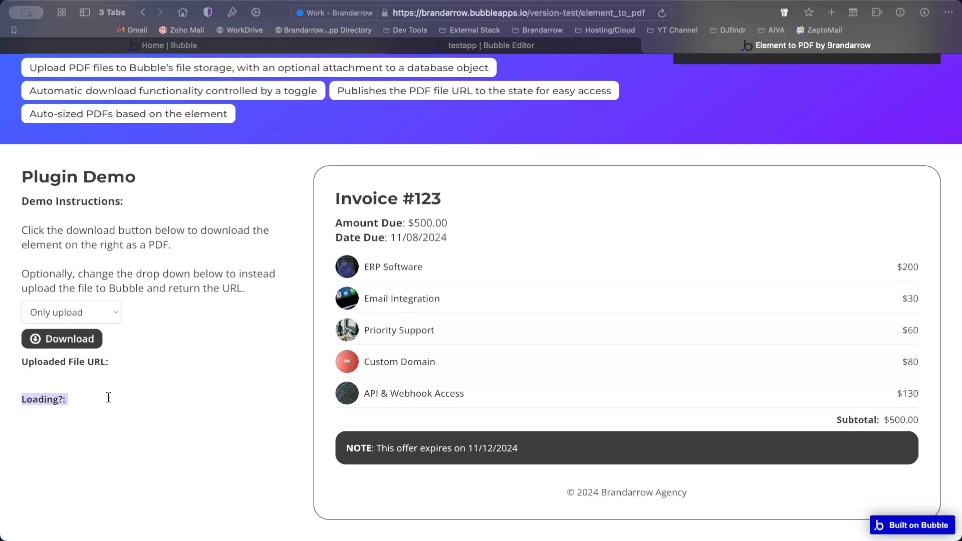
pyautogui.click(108, 397)
pyautogui.click(70, 339)
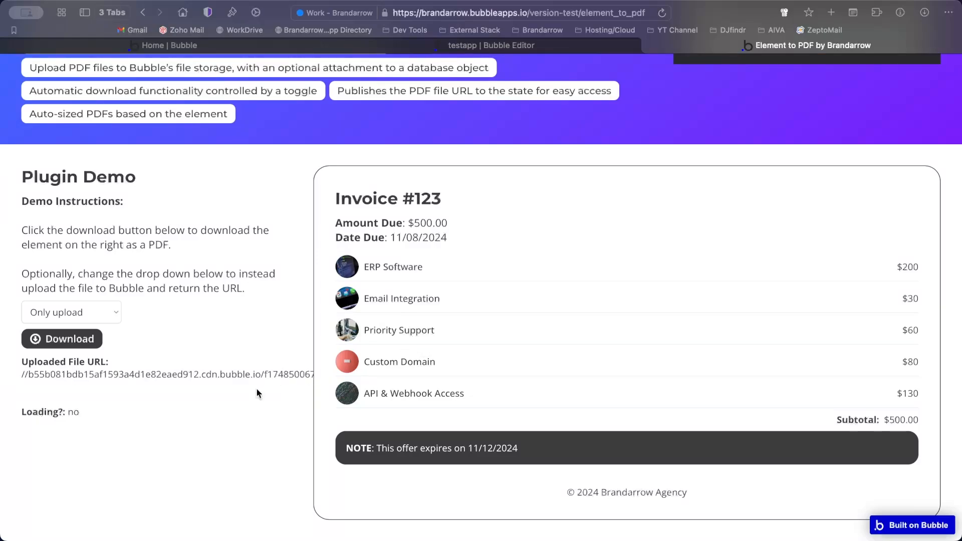
pyautogui.click(81, 380)
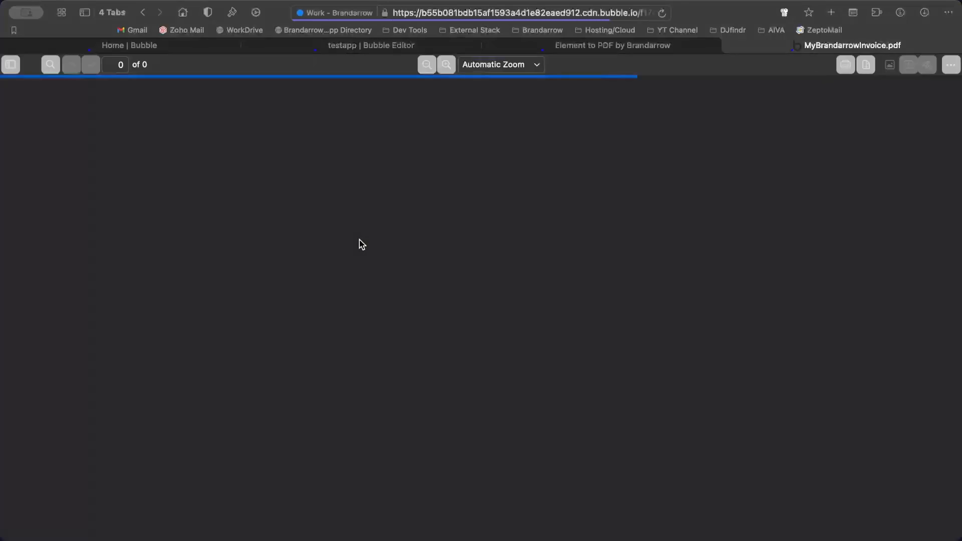